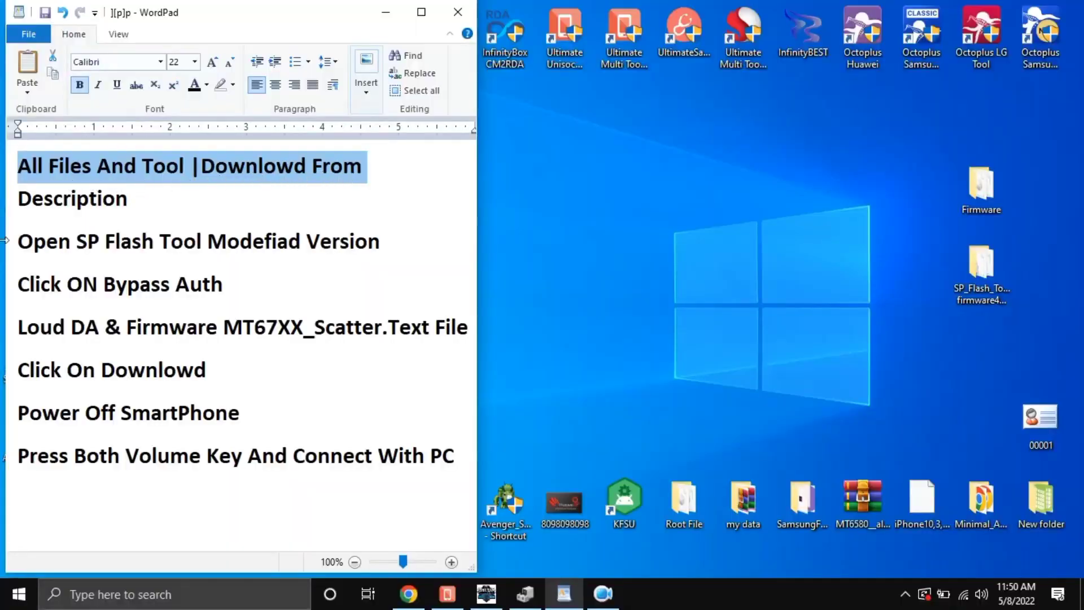
Read the notes' instructions on downloading the files and opening the modified SP Flash Tool
{"action": "left_click", "coordinate": [11, 213]}
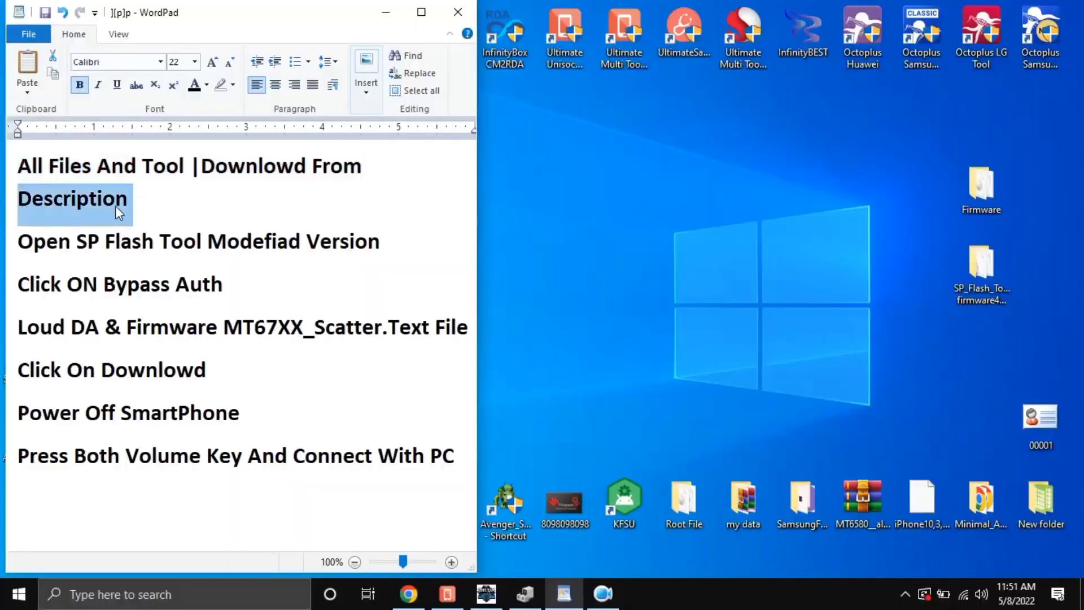
{"action": "left_click", "coordinate": [19, 255]}
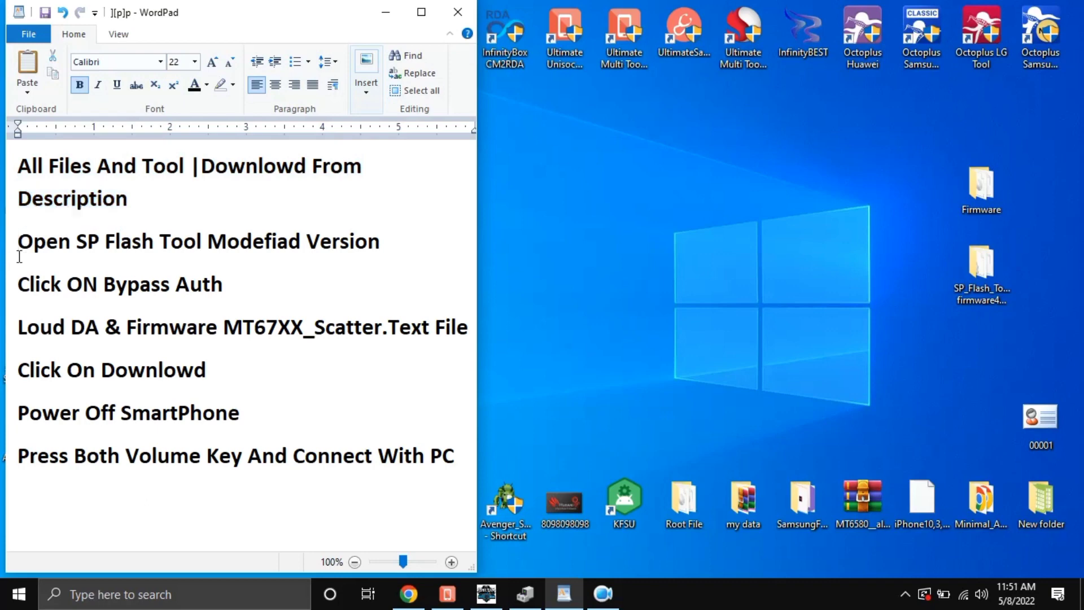
{"action": "triple_click", "coordinate": [19, 256]}
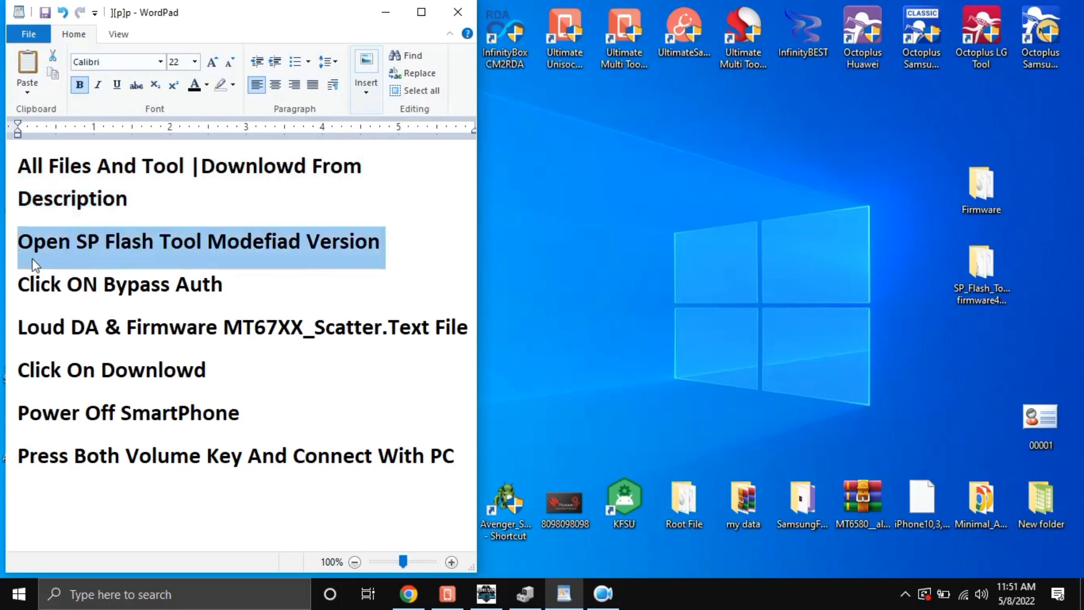
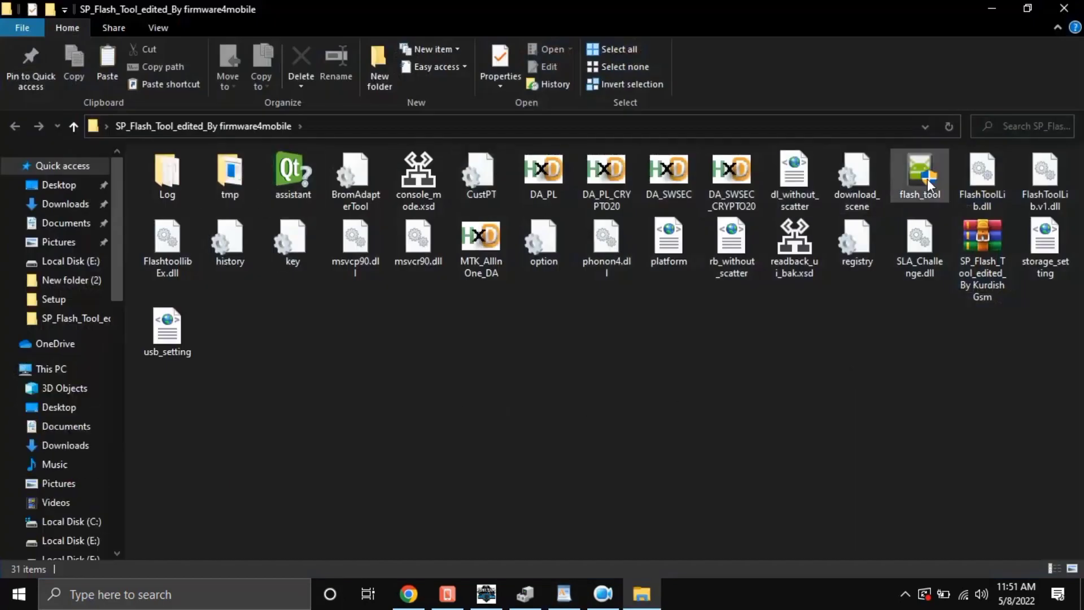
Launch flash_tool from the SP_Flash_Tool_edited_By firmware4mobile folder, dismissing its web page and startup error, and place its window beside the notes
{"action": "double_click", "coordinate": [927, 187]}
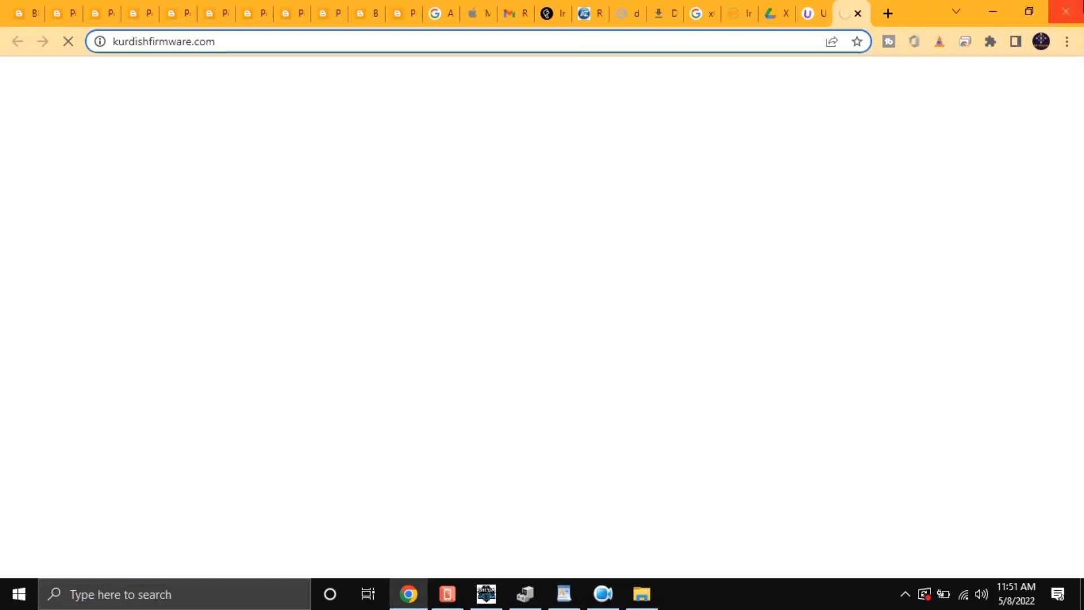
{"action": "left_click", "coordinate": [857, 13]}
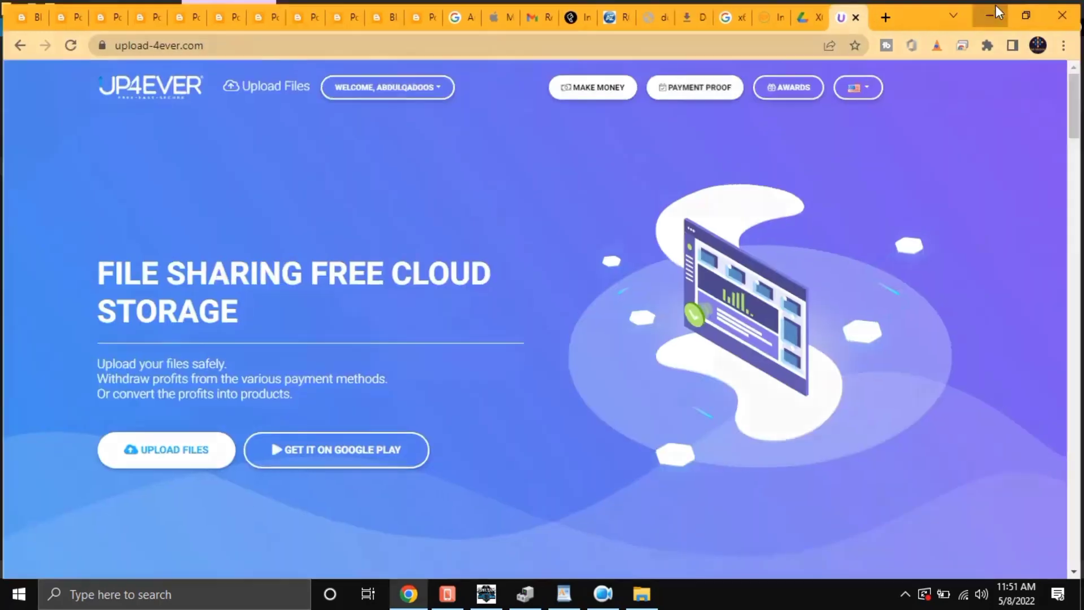
{"action": "left_click", "coordinate": [993, 11]}
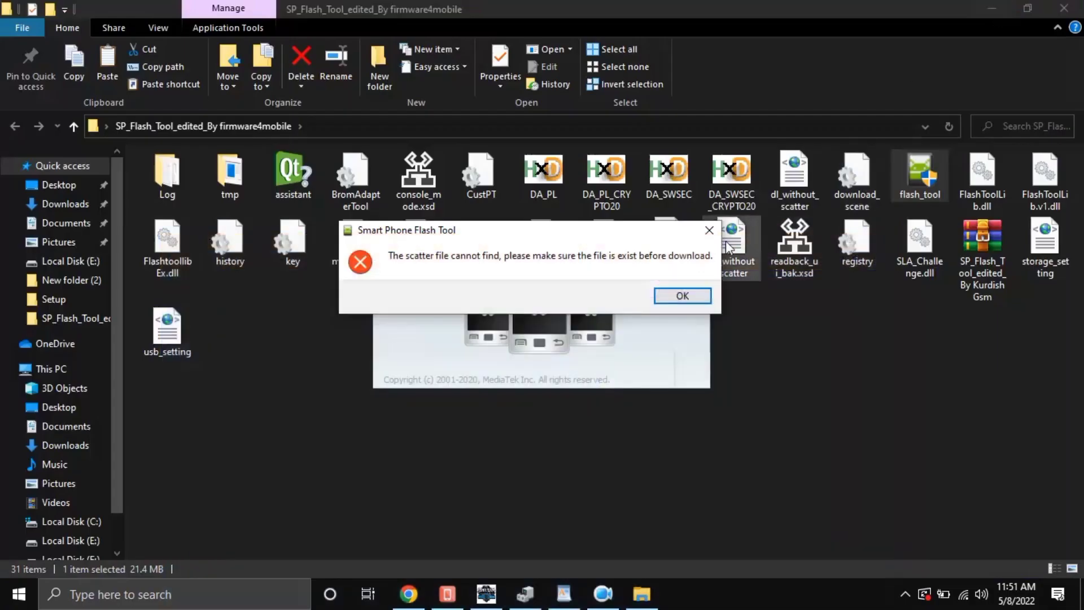
{"action": "left_click", "coordinate": [682, 295]}
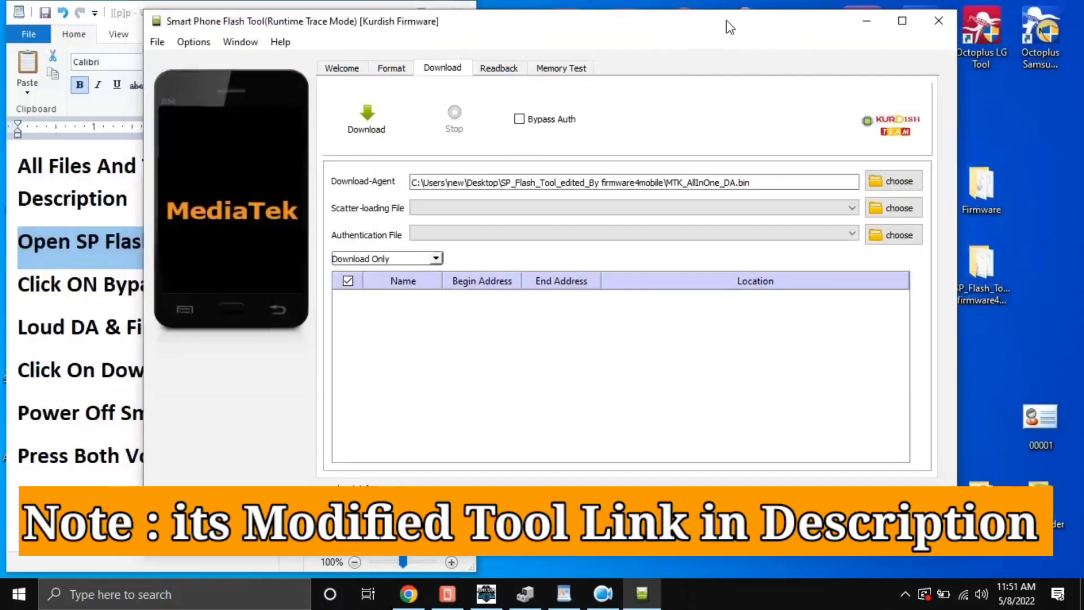
{"action": "left_click_drag", "start_coordinate": [729, 27], "coordinate": [841, 15]}
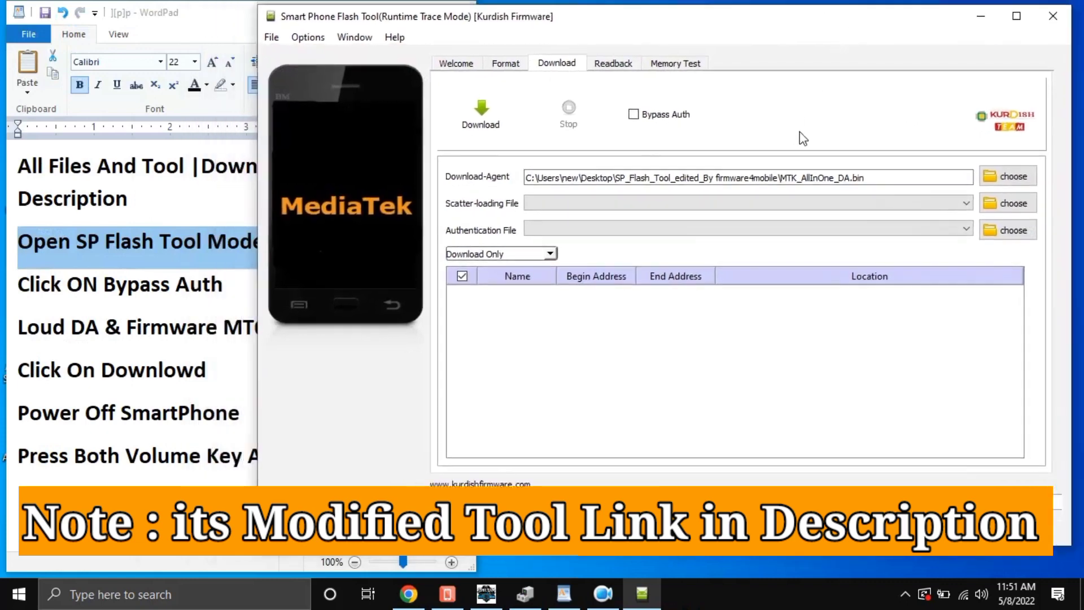
Follow the notes' Bypass Auth instruction and enable Bypass Auth in Smart Phone Flash Tool
{"action": "left_click", "coordinate": [108, 268]}
{"action": "left_click", "coordinate": [11, 296]}
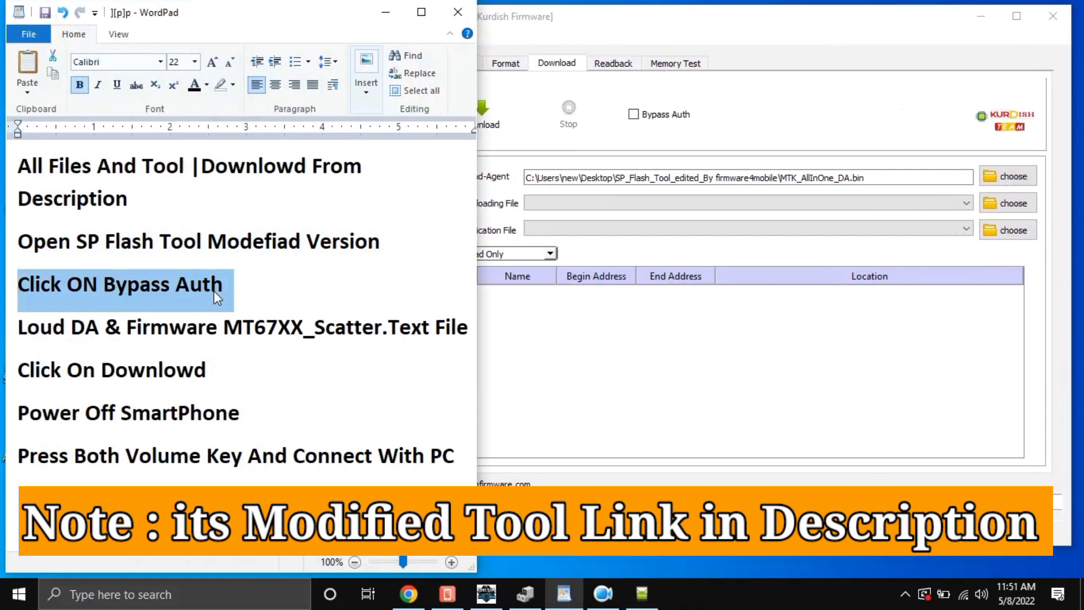
{"action": "left_click", "coordinate": [814, 108]}
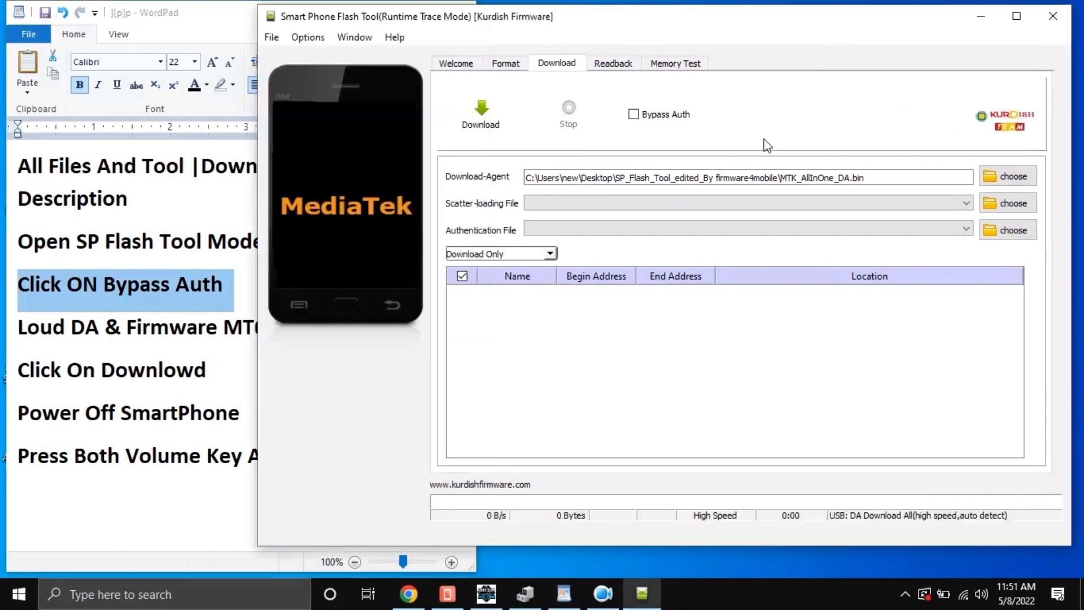
{"action": "left_click", "coordinate": [632, 117]}
Follow the notes' file-loading instruction and load MTK_AllInOne_DA as the Download-Agent file in Smart Phone Flash Tool
{"action": "key", "text": "alt+Tab"}
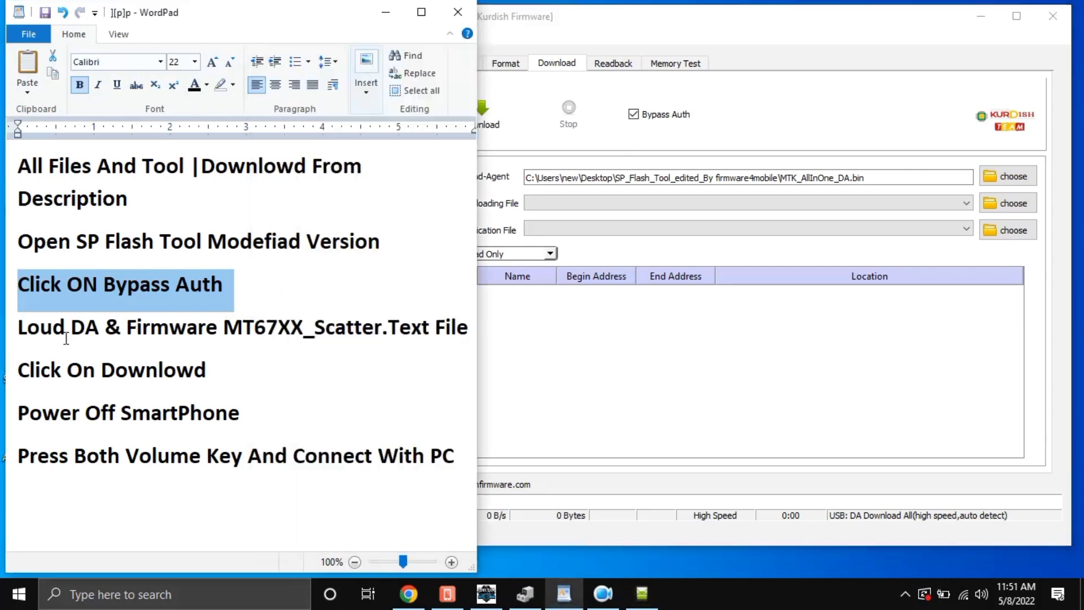
{"action": "left_click", "coordinate": [7, 338]}
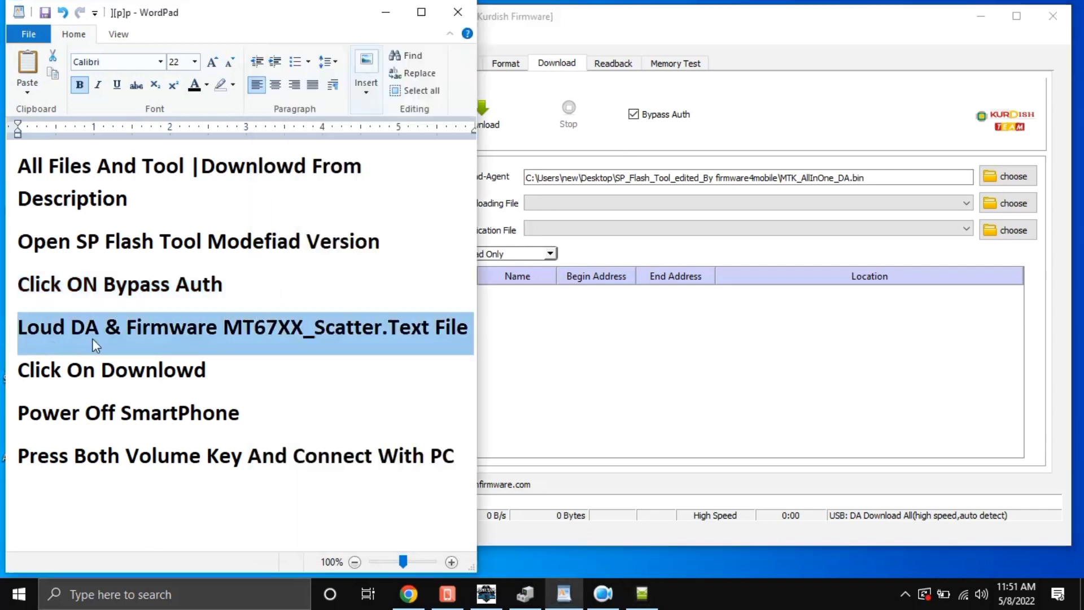
{"action": "left_click", "coordinate": [890, 96]}
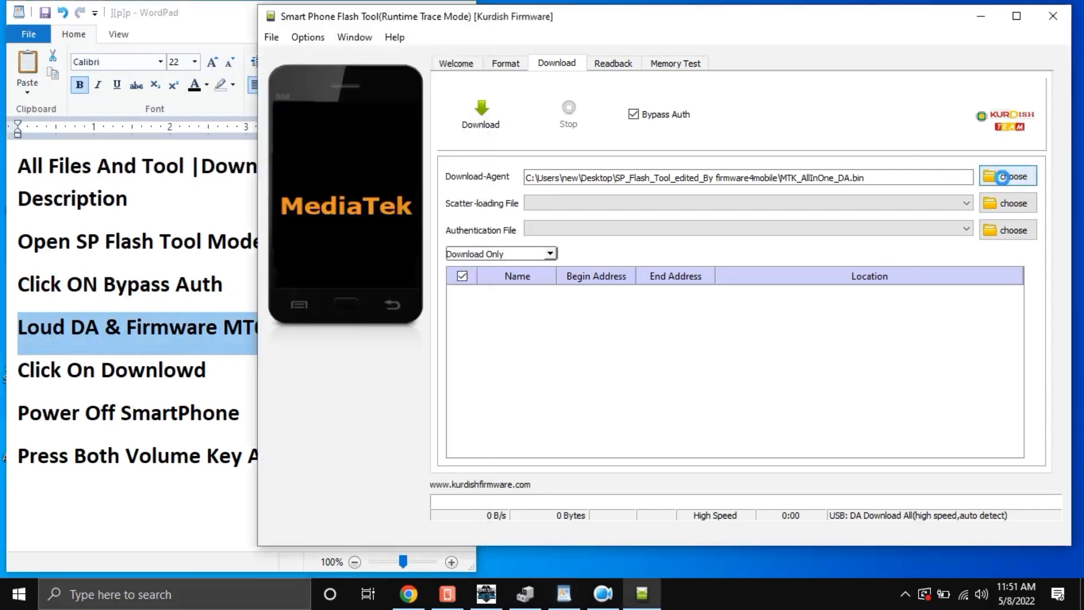
{"action": "left_click", "coordinate": [1004, 182]}
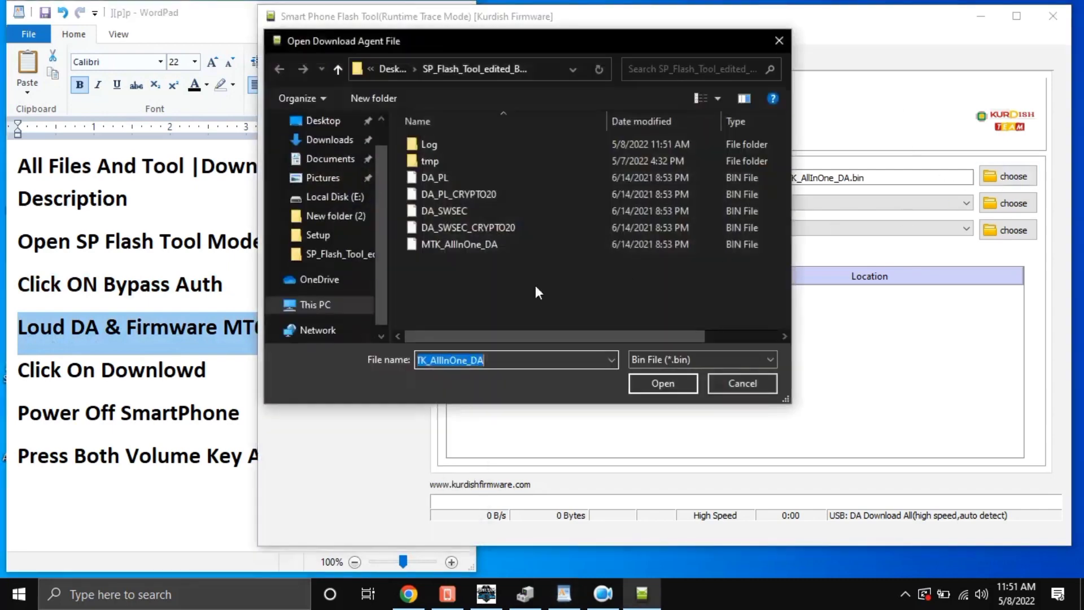
{"action": "scroll", "coordinate": [350, 167], "scroll_direction": "down", "scroll_amount": 3}
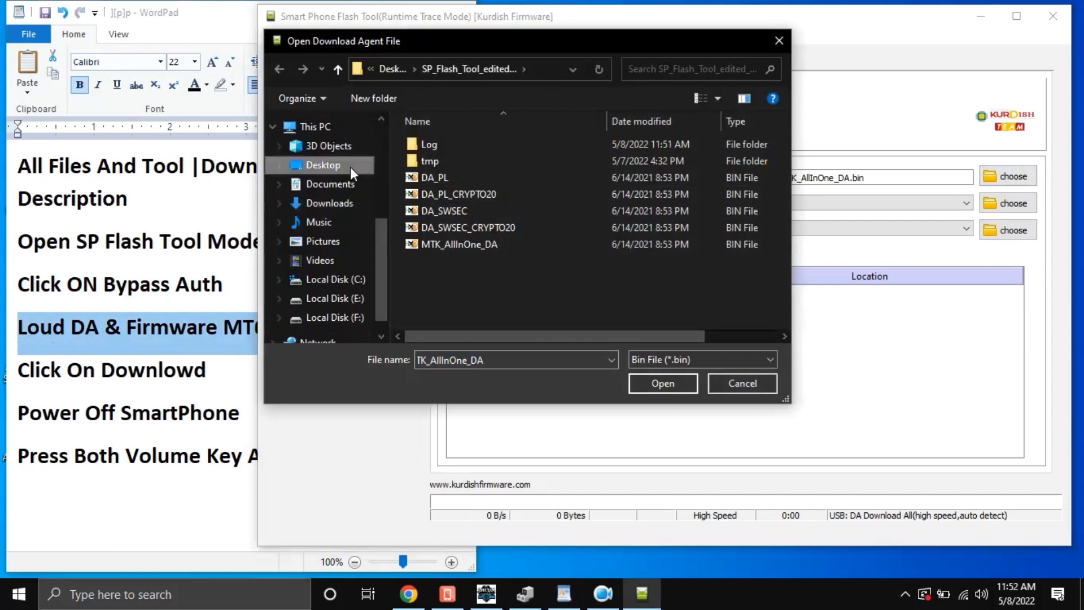
{"action": "left_click", "coordinate": [466, 247]}
{"action": "double_click", "coordinate": [442, 243]}
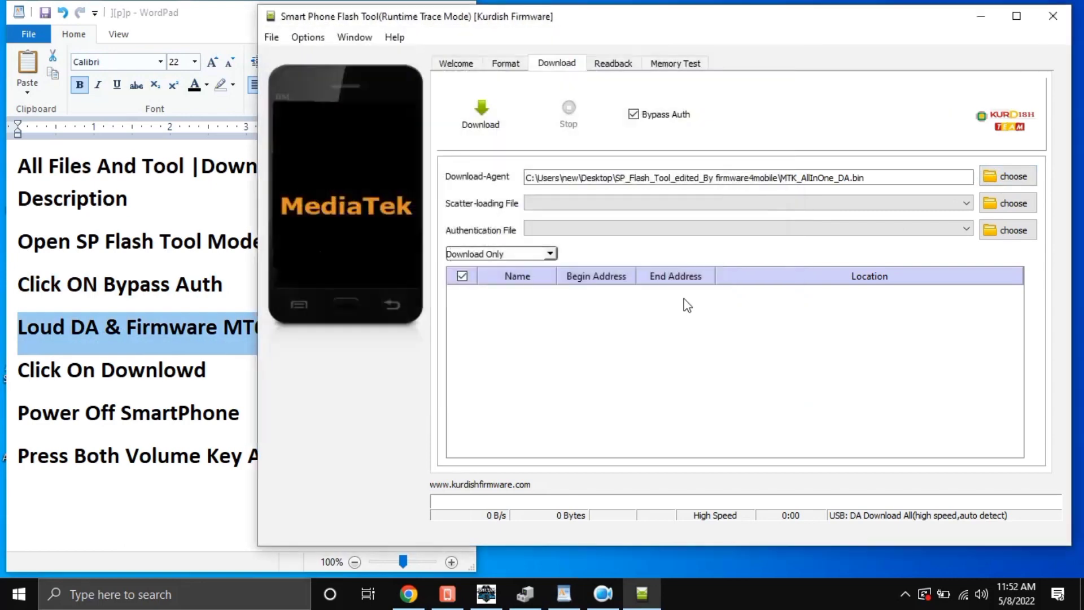
Load MT6768_Android_scatter.txt from the desktop's Firmware folder as the scatter-loading file
{"action": "left_click", "coordinate": [1008, 204]}
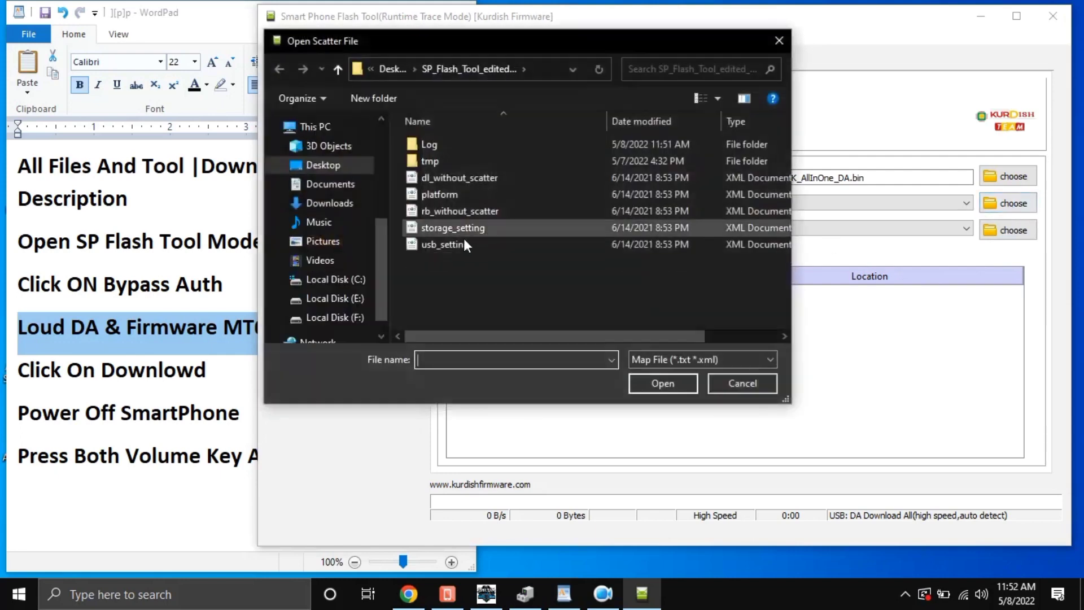
{"action": "left_click", "coordinate": [339, 164]}
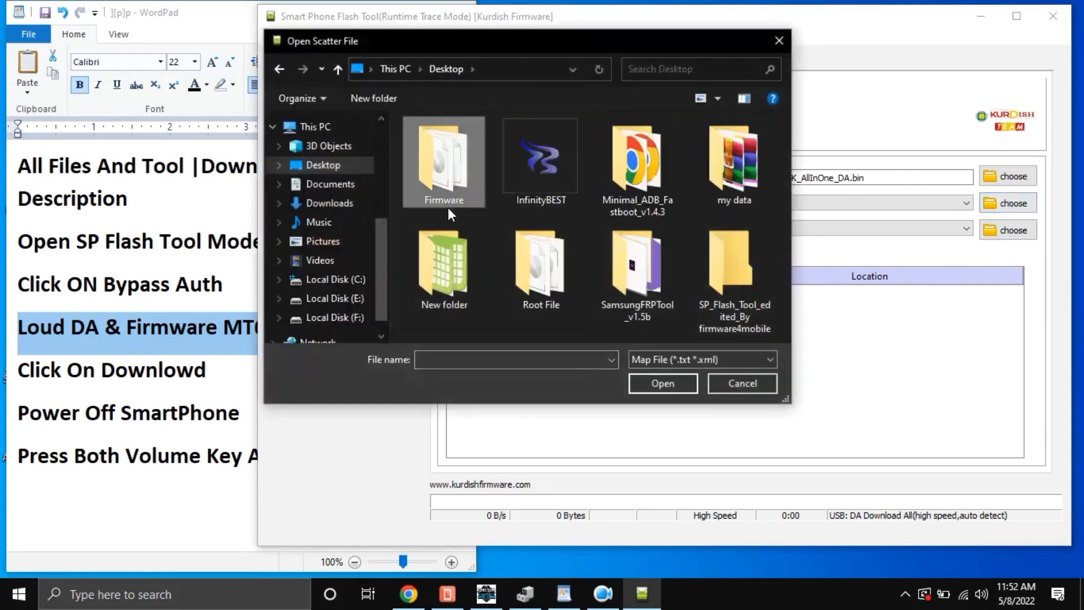
{"action": "double_click", "coordinate": [439, 199]}
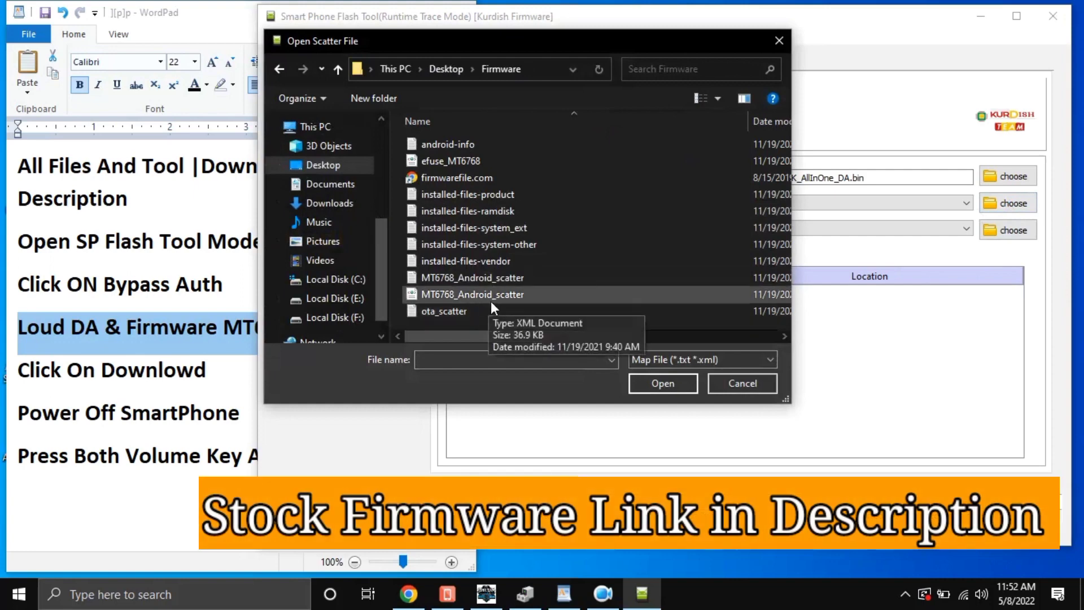
{"action": "left_click", "coordinate": [490, 283]}
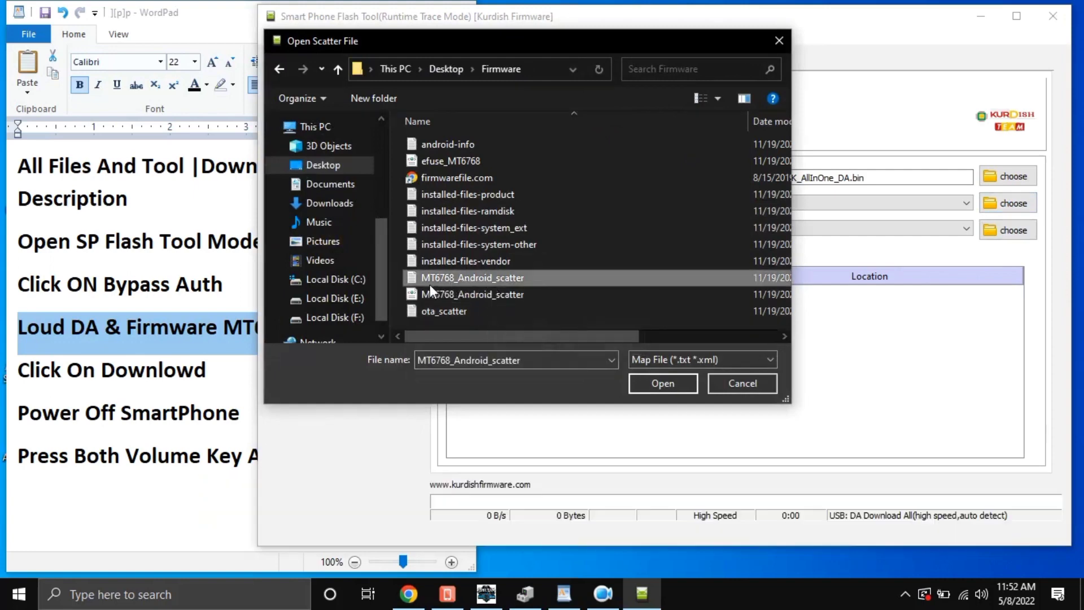
{"action": "double_click", "coordinate": [450, 277]}
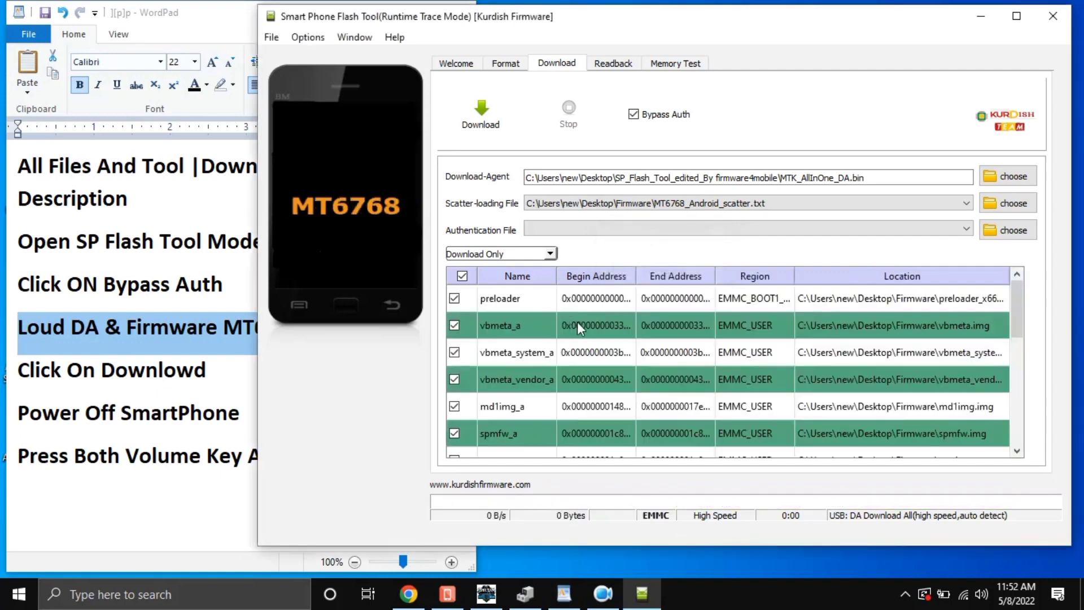
Exclude the preloader partition from flashing and review the remaining partitions down to userdata
{"action": "left_click", "coordinate": [454, 299]}
{"action": "left_click", "coordinate": [1016, 451]}
{"action": "left_click", "coordinate": [1017, 450]}
{"action": "left_click", "coordinate": [1017, 450]}
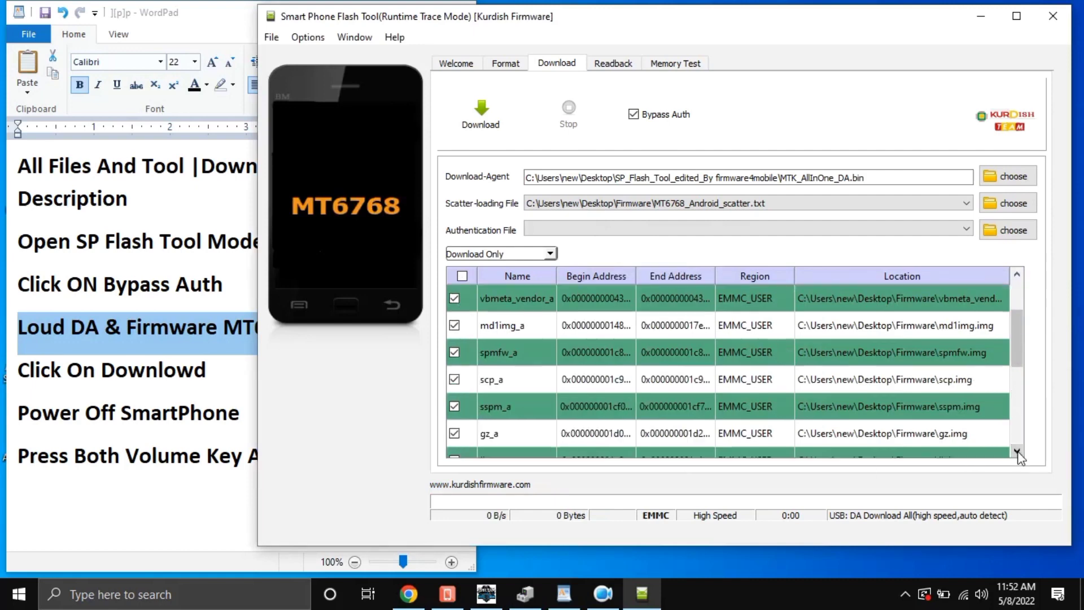
{"action": "left_click", "coordinate": [1016, 451]}
{"action": "left_click", "coordinate": [1016, 451]}
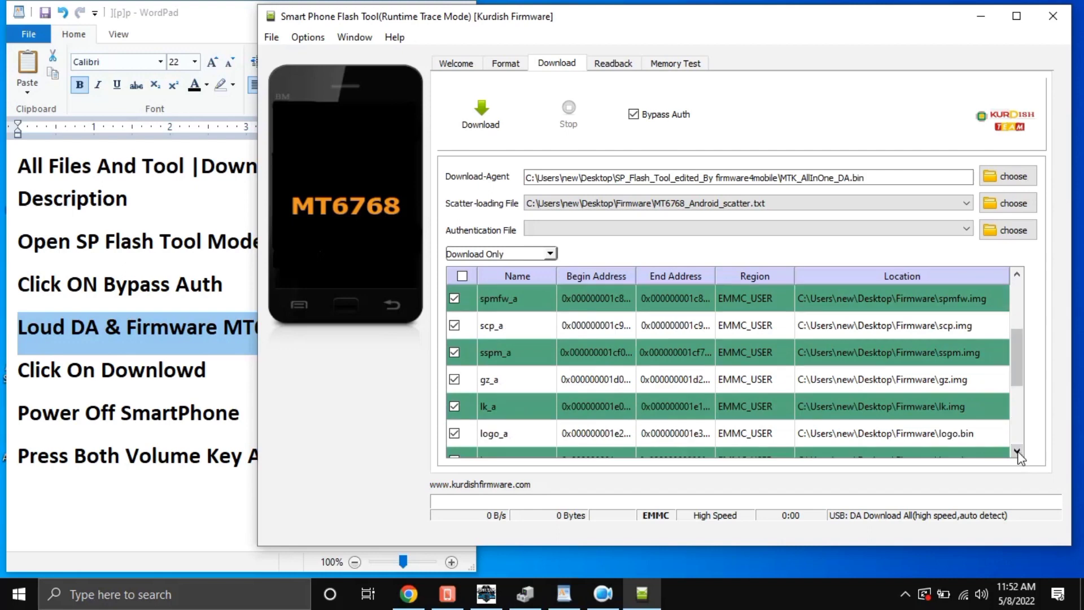
{"action": "left_click", "coordinate": [1017, 450]}
{"action": "left_click", "coordinate": [1016, 450]}
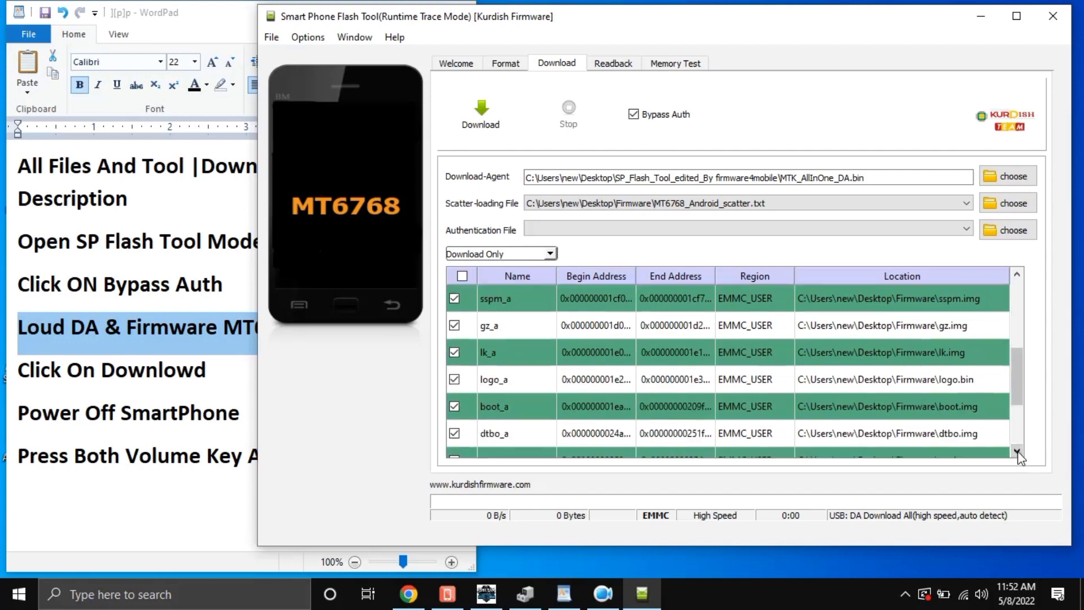
{"action": "left_click", "coordinate": [1016, 451]}
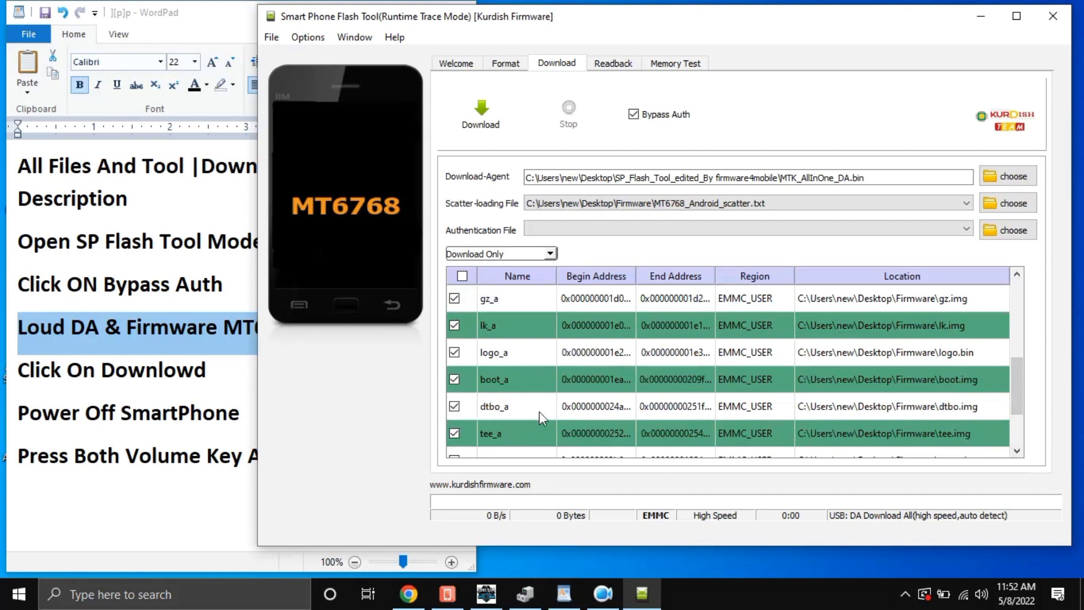
{"action": "left_click", "coordinate": [1016, 450]}
{"action": "left_click", "coordinate": [1016, 450]}
{"action": "left_click", "coordinate": [1017, 450]}
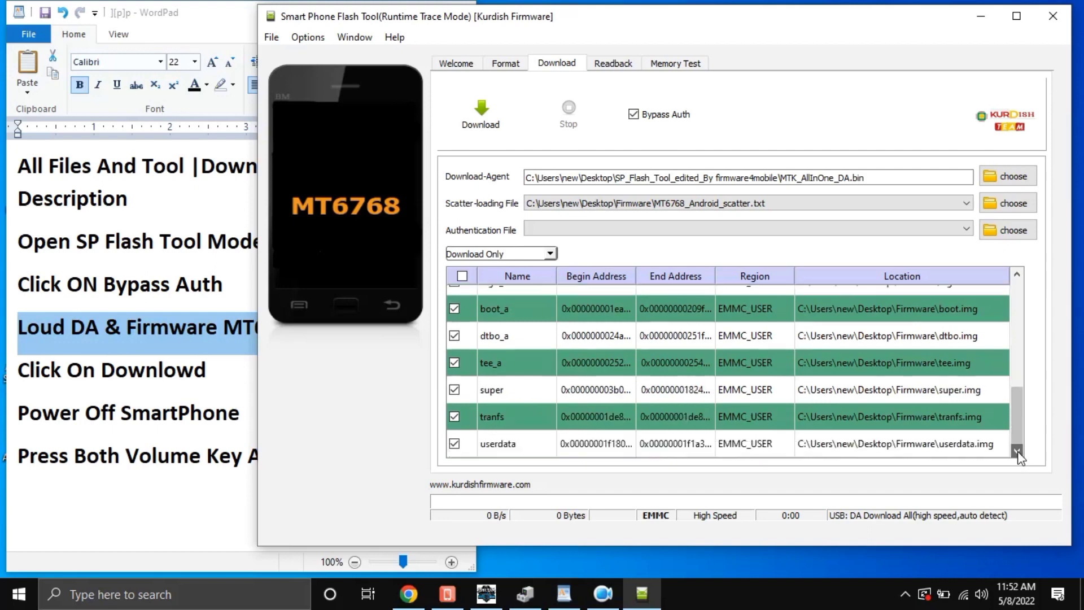
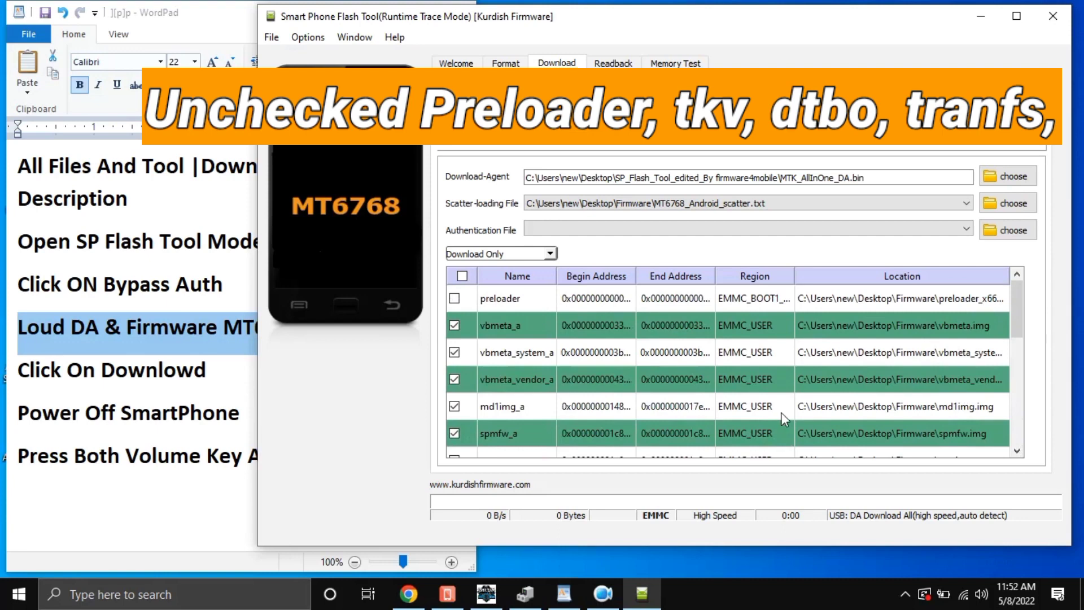
Check the selected partitions once more, from the start of the list down to dtbo_a
{"action": "left_click", "coordinate": [1017, 450]}
{"action": "left_click", "coordinate": [1016, 450]}
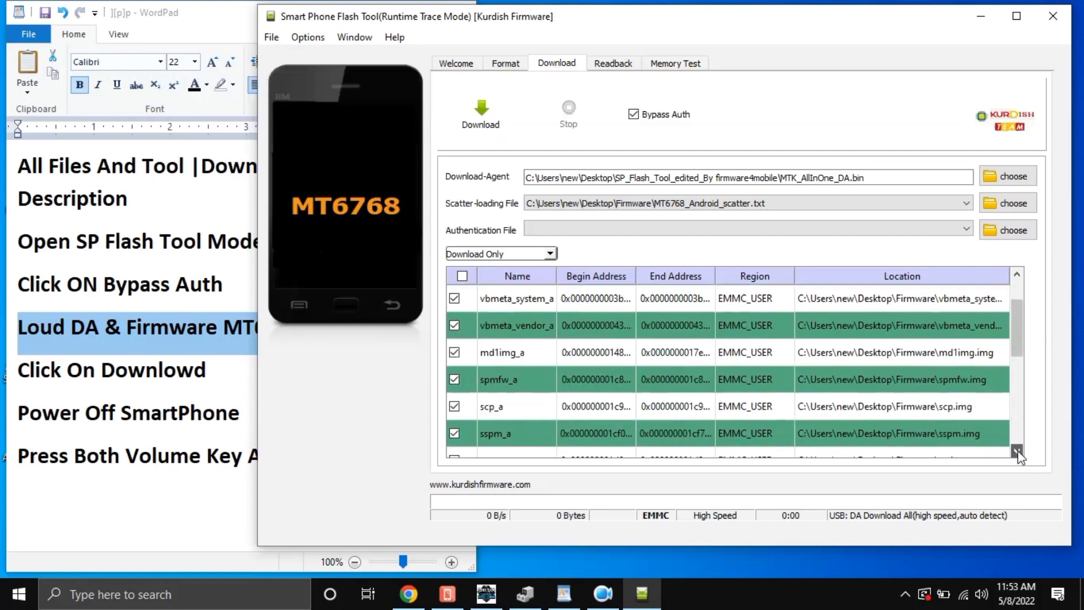
{"action": "left_click", "coordinate": [1017, 450]}
{"action": "left_click", "coordinate": [1017, 451]}
{"action": "left_click", "coordinate": [1016, 450]}
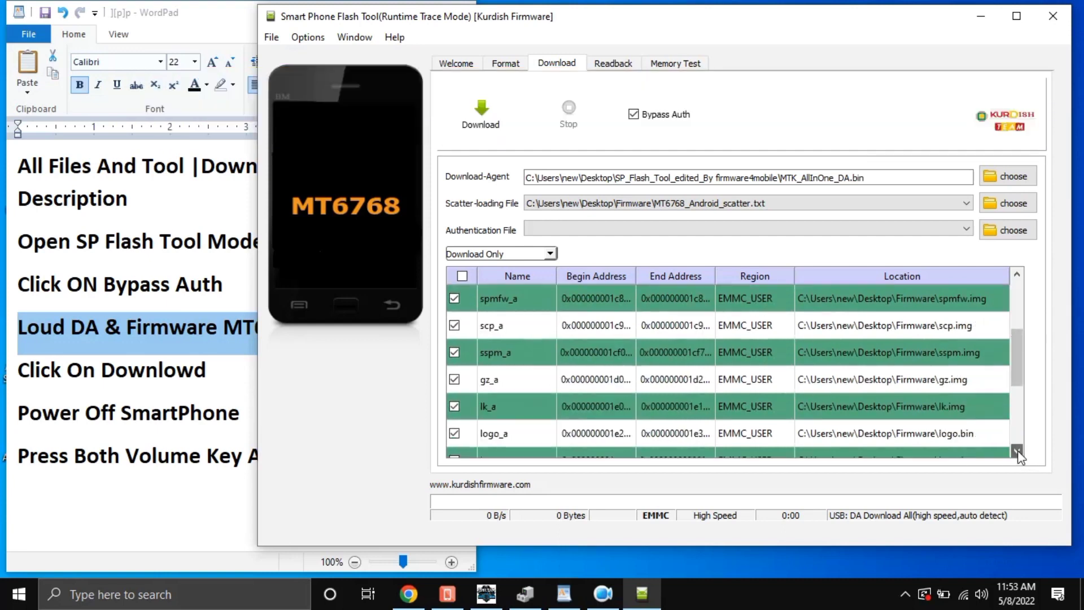
{"action": "left_click", "coordinate": [1017, 451]}
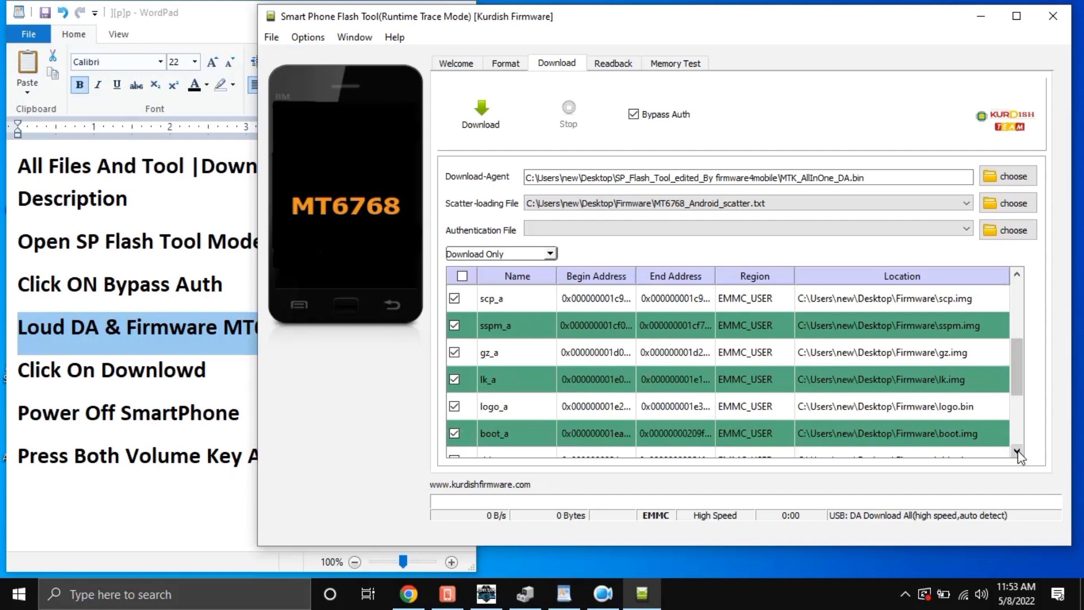
{"action": "left_click", "coordinate": [1017, 451]}
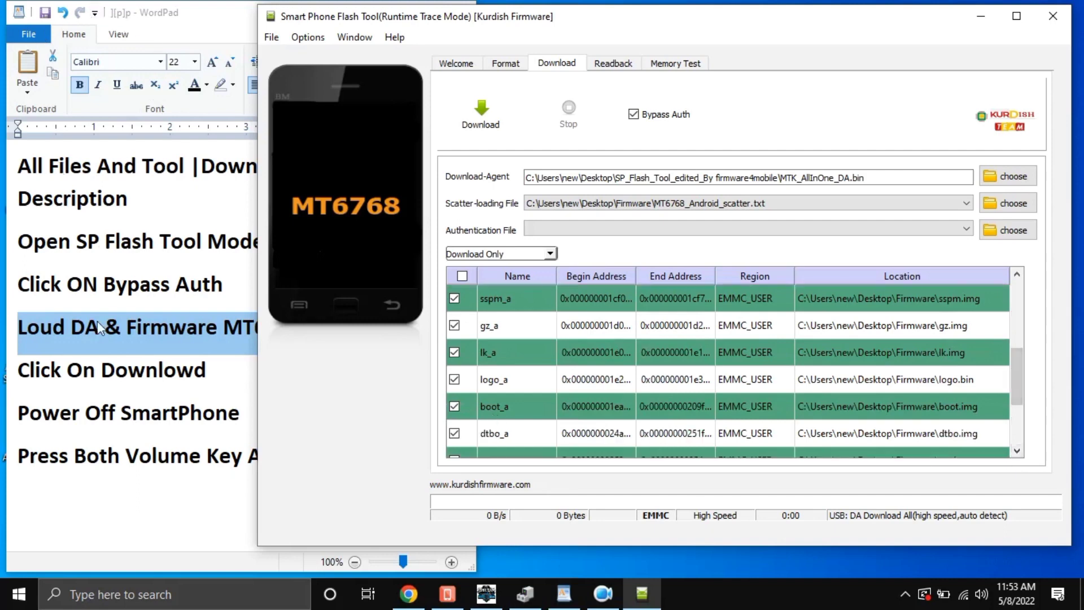
Follow the notes' download instruction and start the firmware download in Download Only mode
{"action": "left_click", "coordinate": [9, 381]}
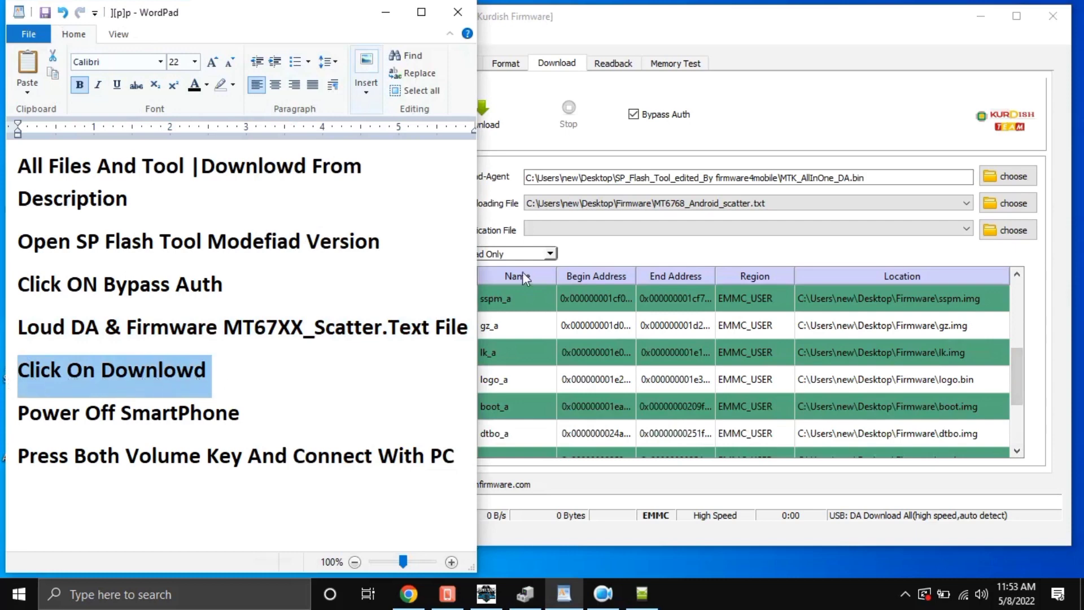
{"action": "left_click", "coordinate": [759, 18]}
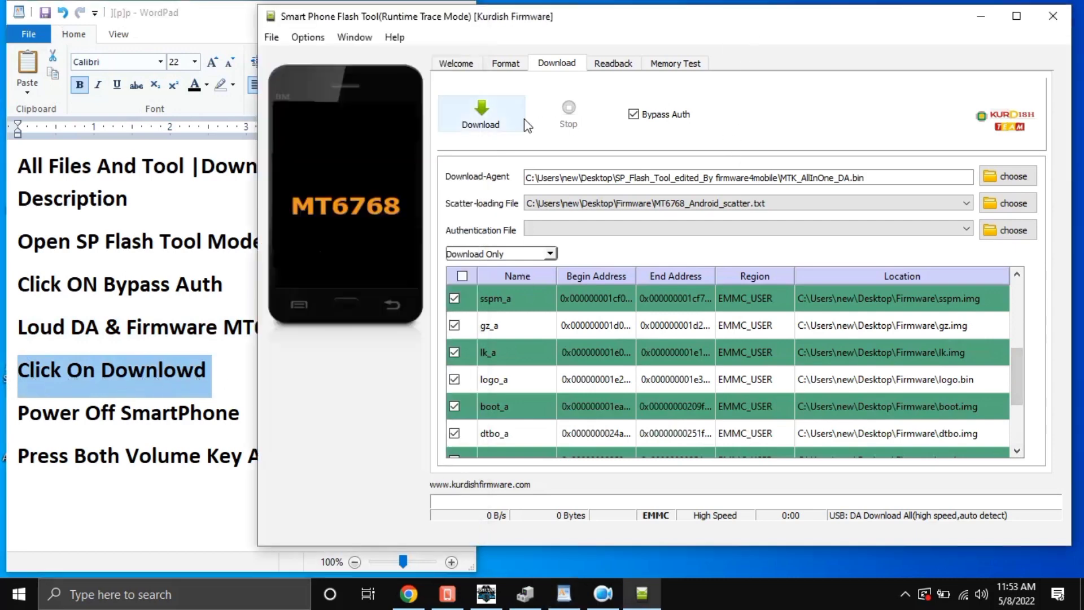
{"action": "left_click", "coordinate": [479, 124]}
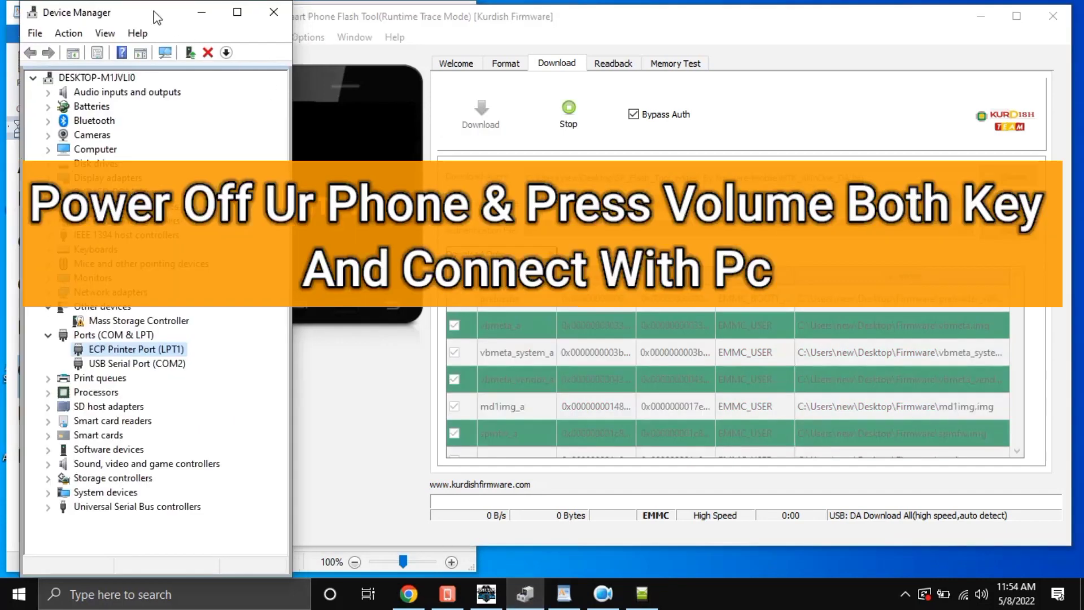
Minimize Device Manager and add the line "Becareful Don,t Disconnect Your Phone During Flashing OS Software" at the end of the WordPad notes
{"action": "left_click_drag", "start_coordinate": [157, 20], "coordinate": [128, 17]}
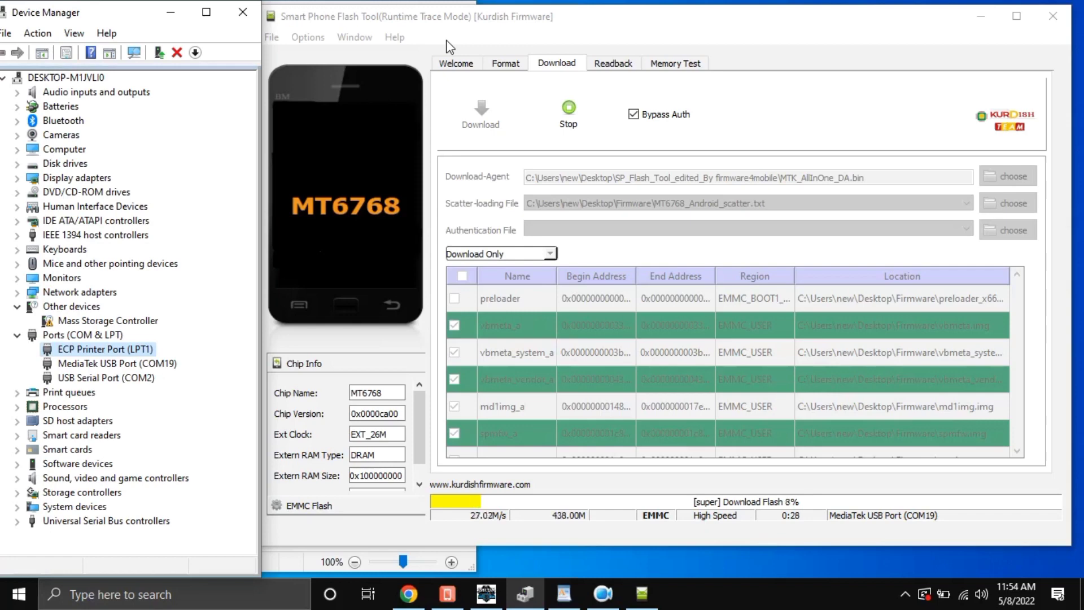
{"action": "left_click", "coordinate": [170, 12]}
{"action": "left_click", "coordinate": [346, 454]}
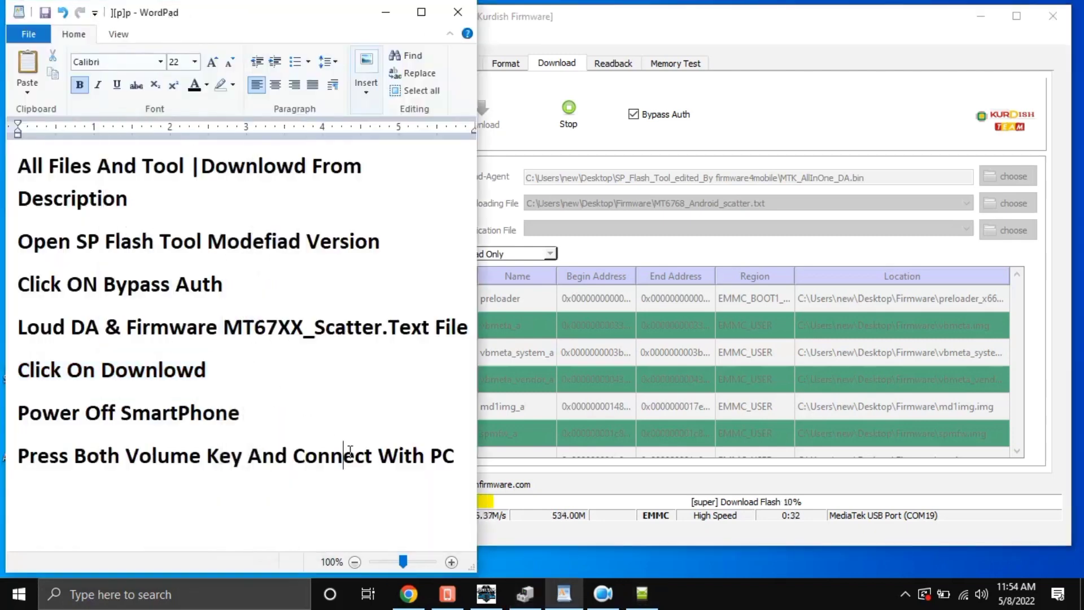
{"action": "left_click", "coordinate": [463, 467]}
{"action": "key", "text": "Return"}
{"action": "type", "text": "Becaref"}
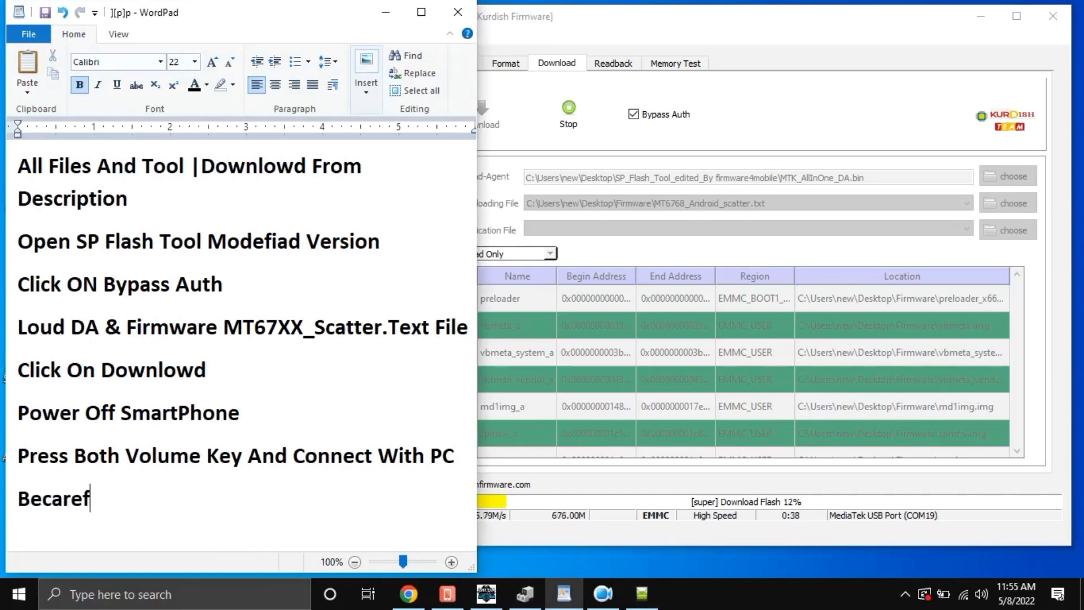
{"action": "type", "text": "ul D"}
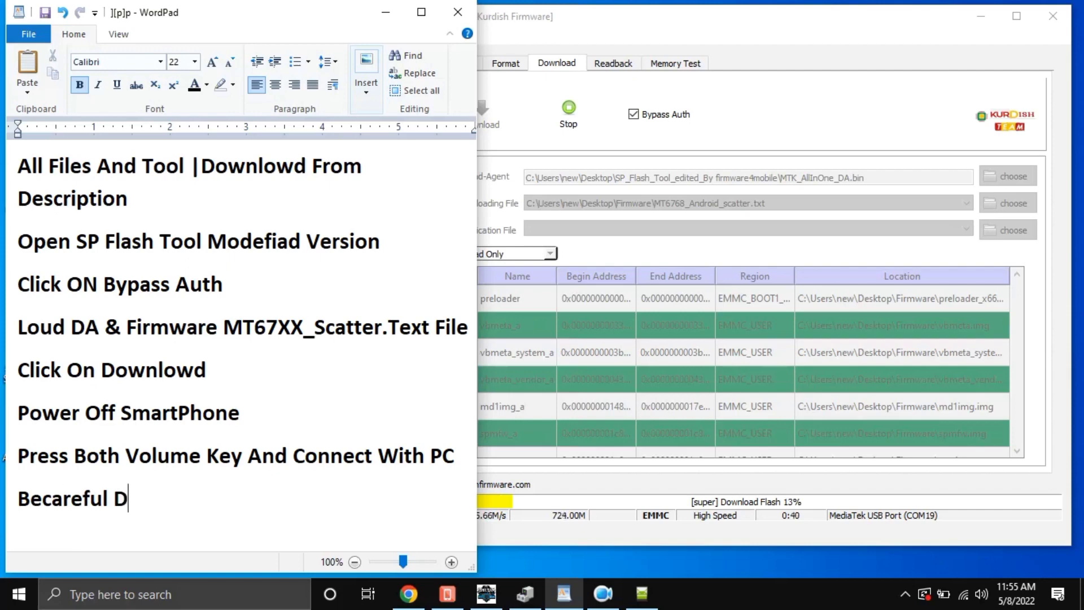
{"action": "type", "text": "on,t "}
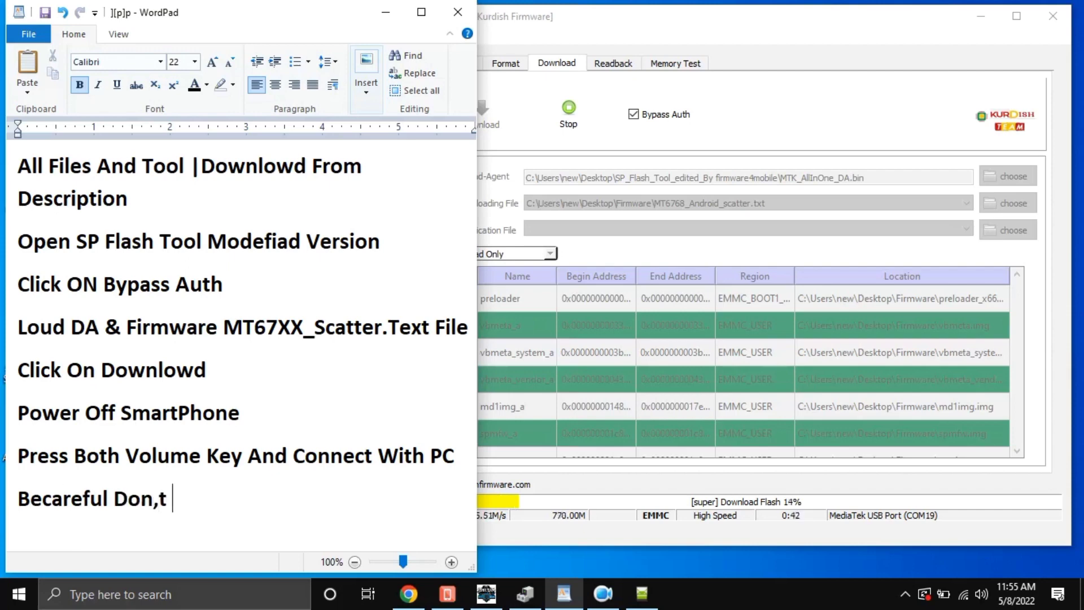
{"action": "type", "text": "Di"}
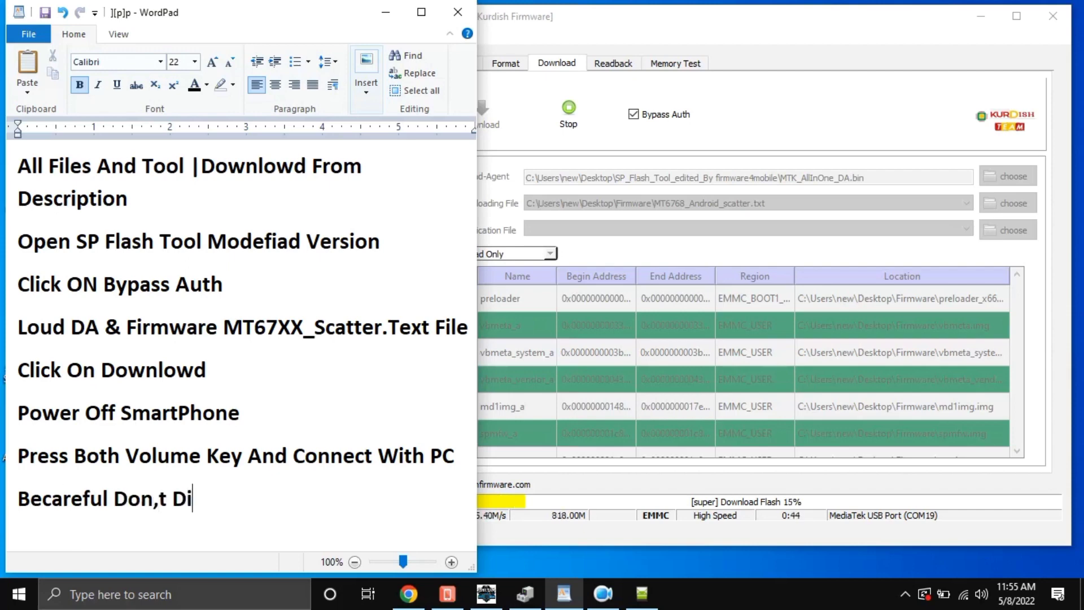
{"action": "type", "text": "sconnec"}
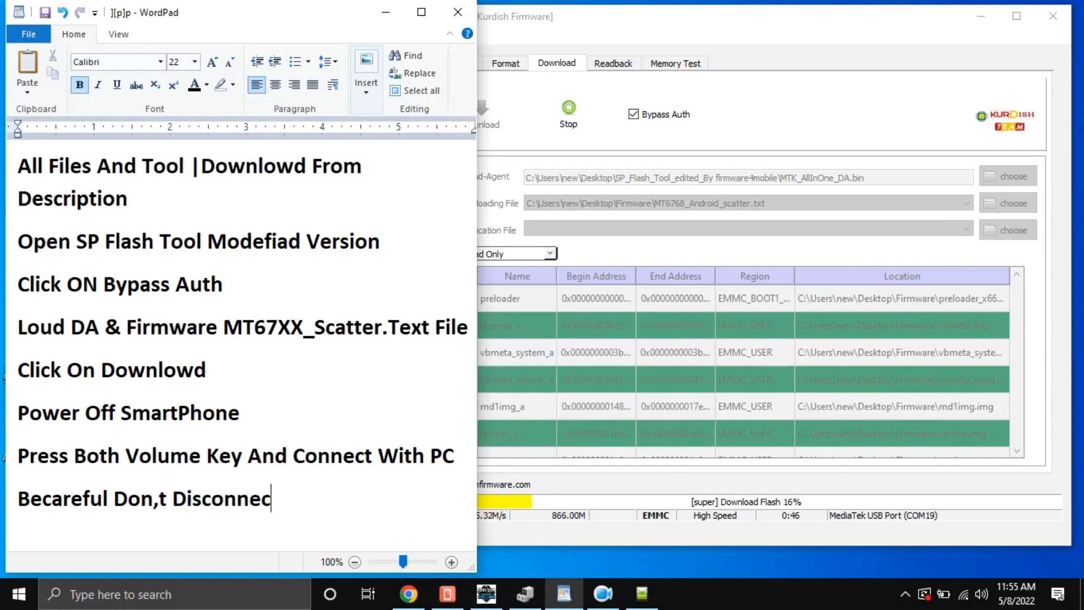
{"action": "type", "text": "t Yo"}
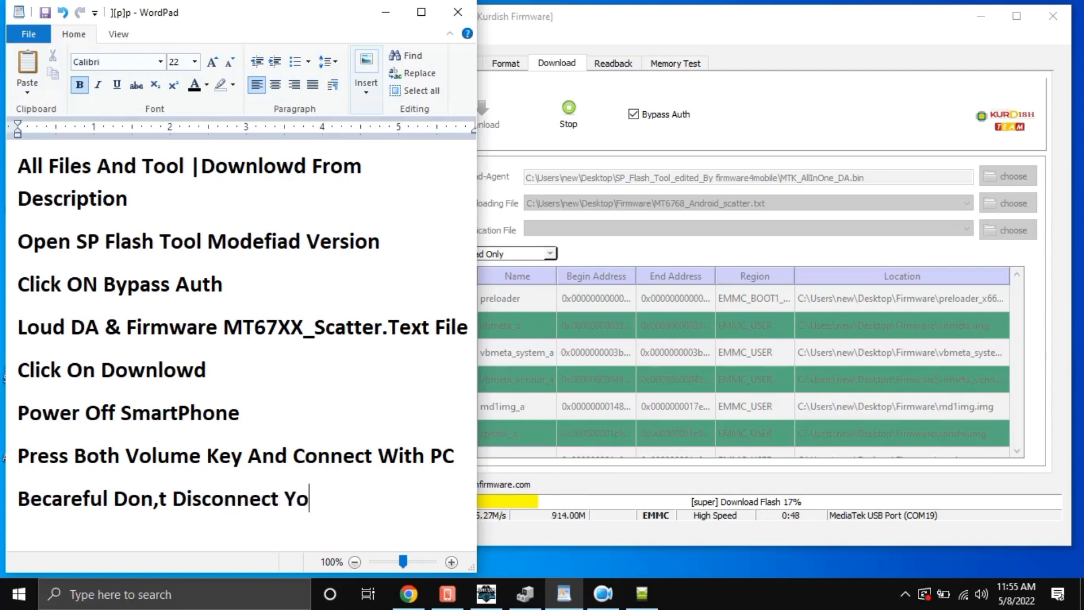
{"action": "type", "text": "ur P"}
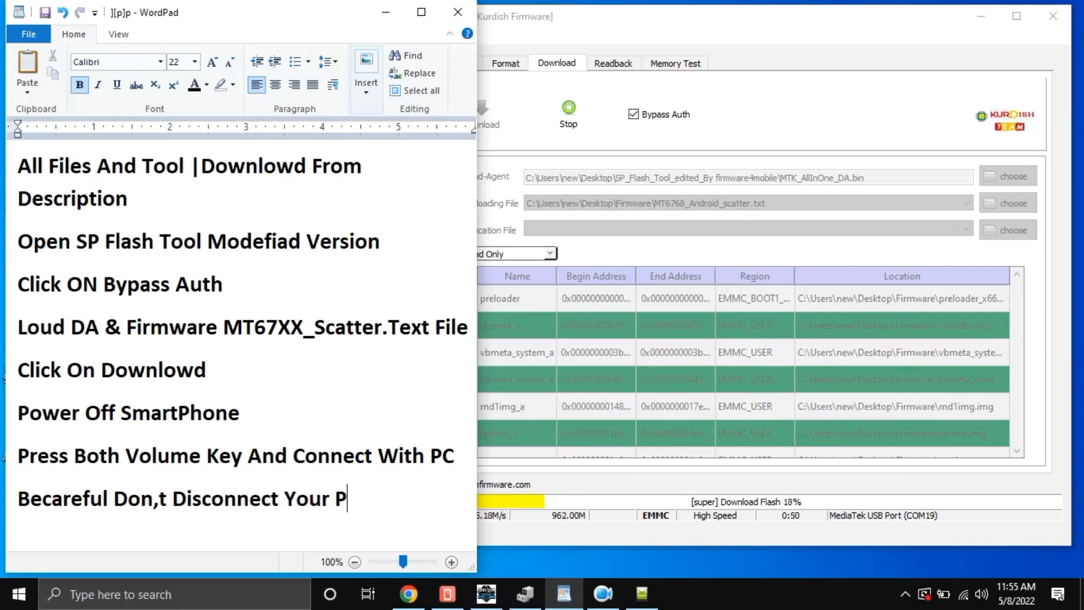
{"action": "type", "text": "hone Du"}
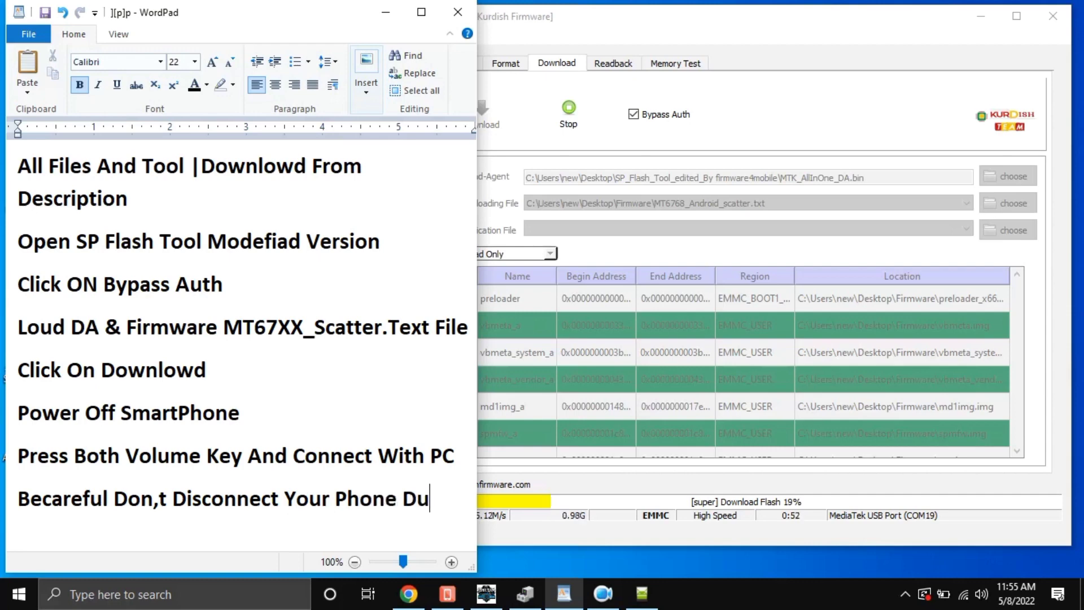
{"action": "type", "text": "ring"}
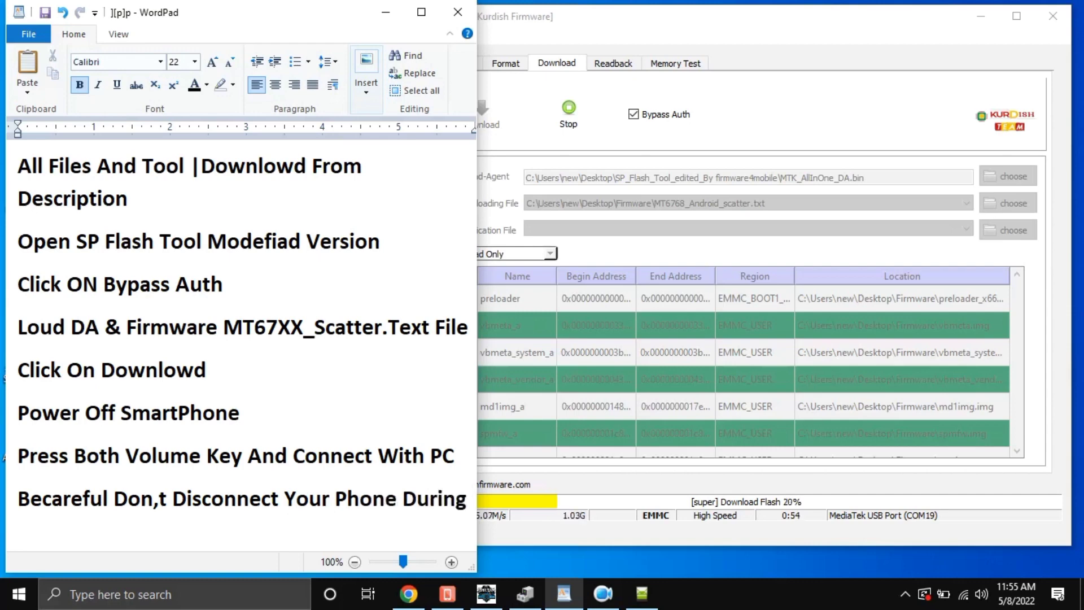
{"action": "type", "text": " Flashi"}
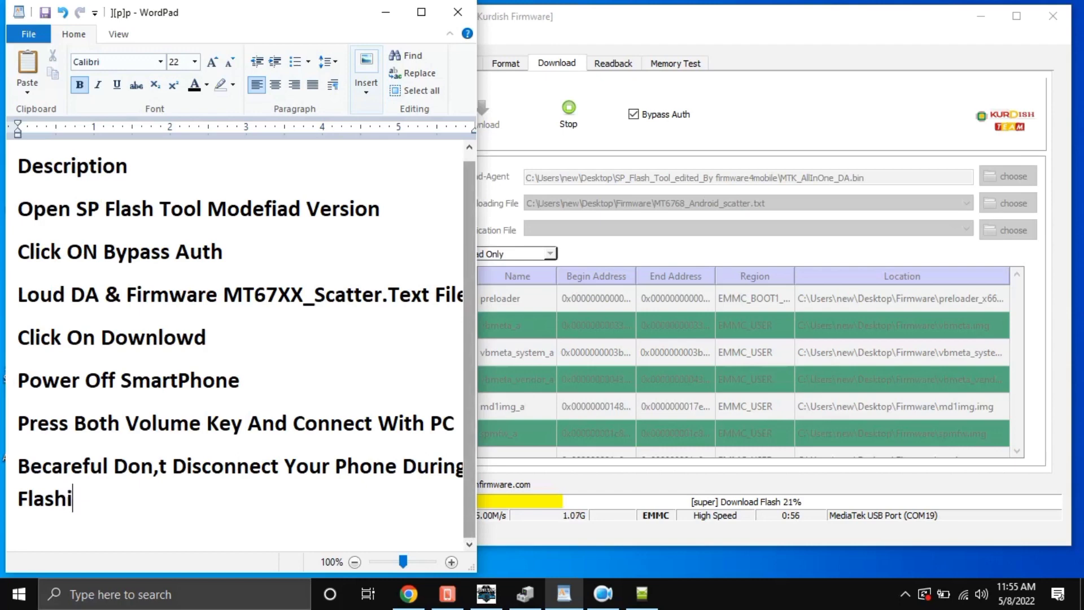
{"action": "type", "text": "ng "}
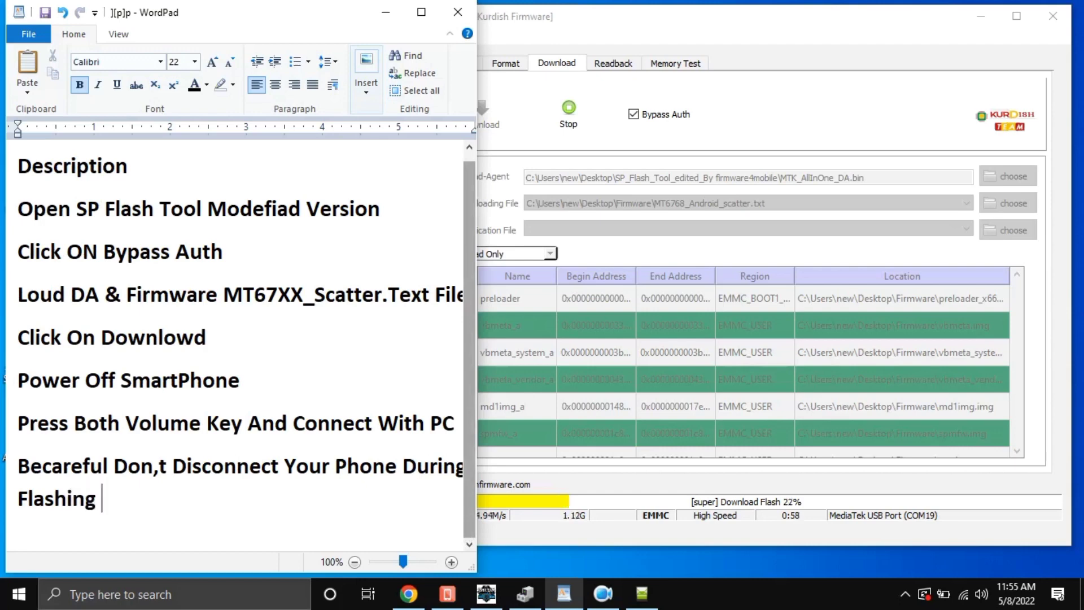
{"action": "type", "text": "OS Software"}
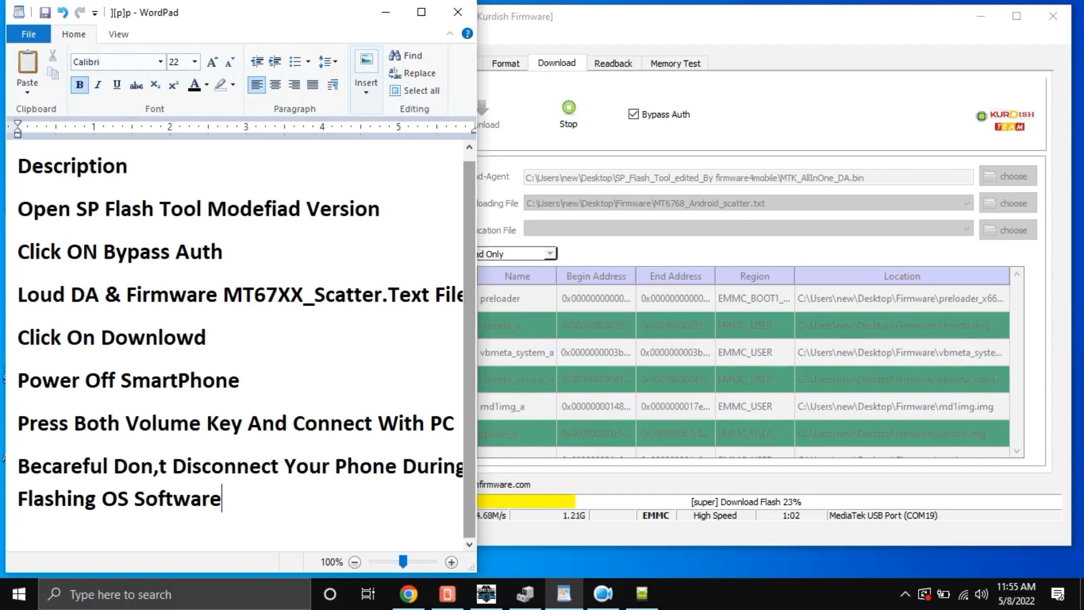
Add the closing line "Thanks For Watching & Plzz Subscribe My Channal" to the notes and minimize the document
{"action": "key", "text": "Return"}
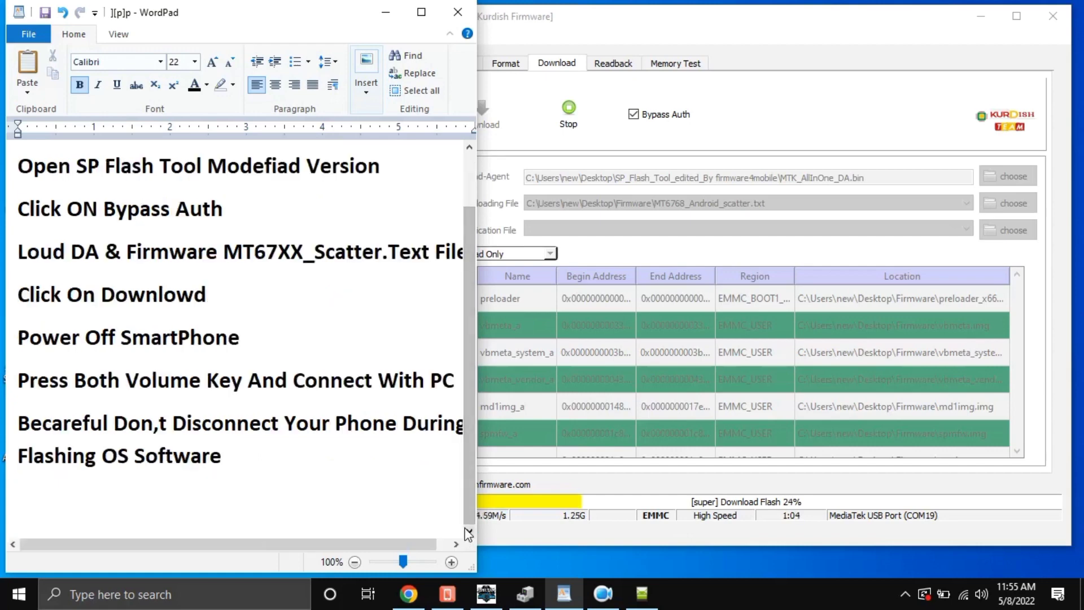
{"action": "type", "text": "Thans"}
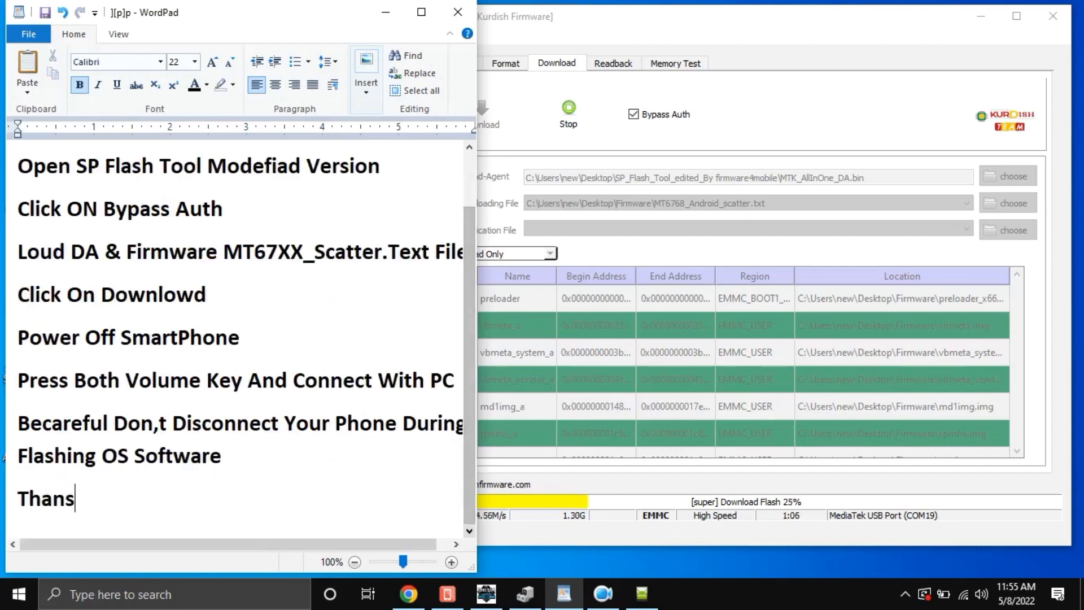
{"action": "key", "text": "BackSpace"}
{"action": "type", "text": "ks F"}
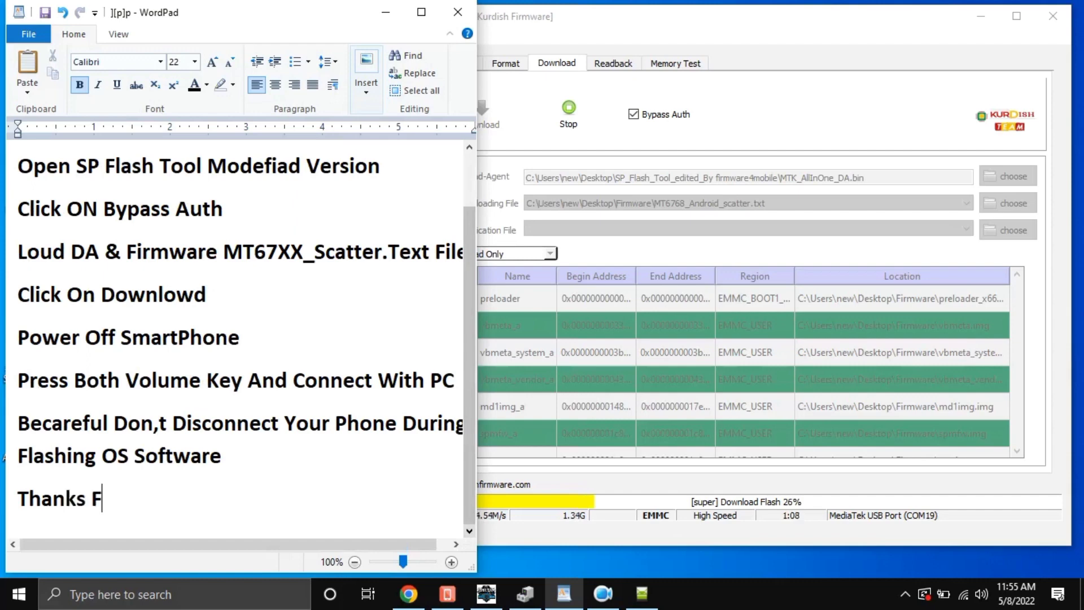
{"action": "type", "text": "or Watch"}
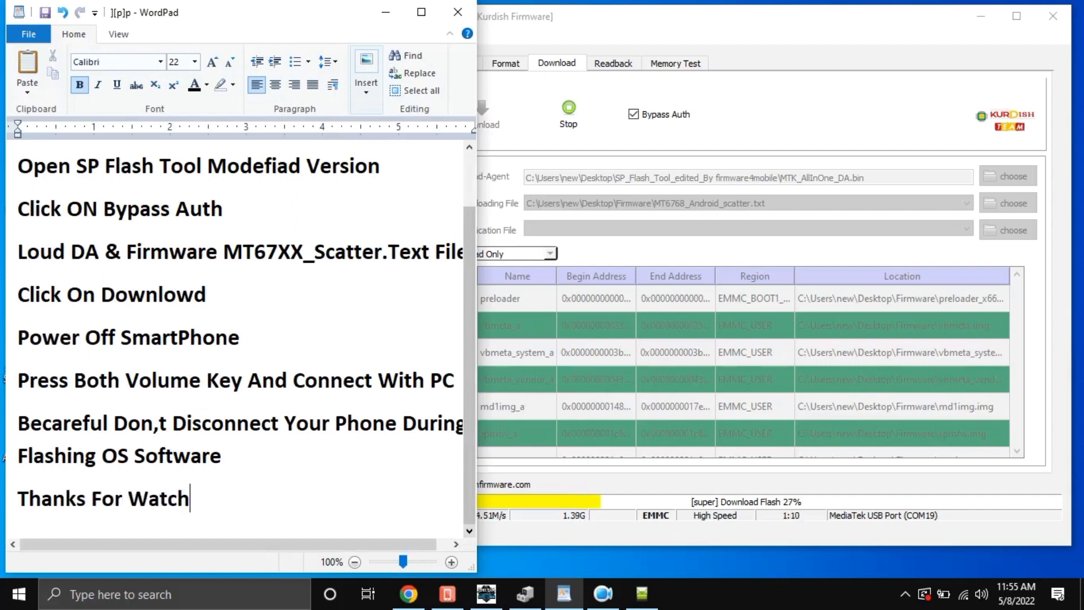
{"action": "type", "text": "ing "}
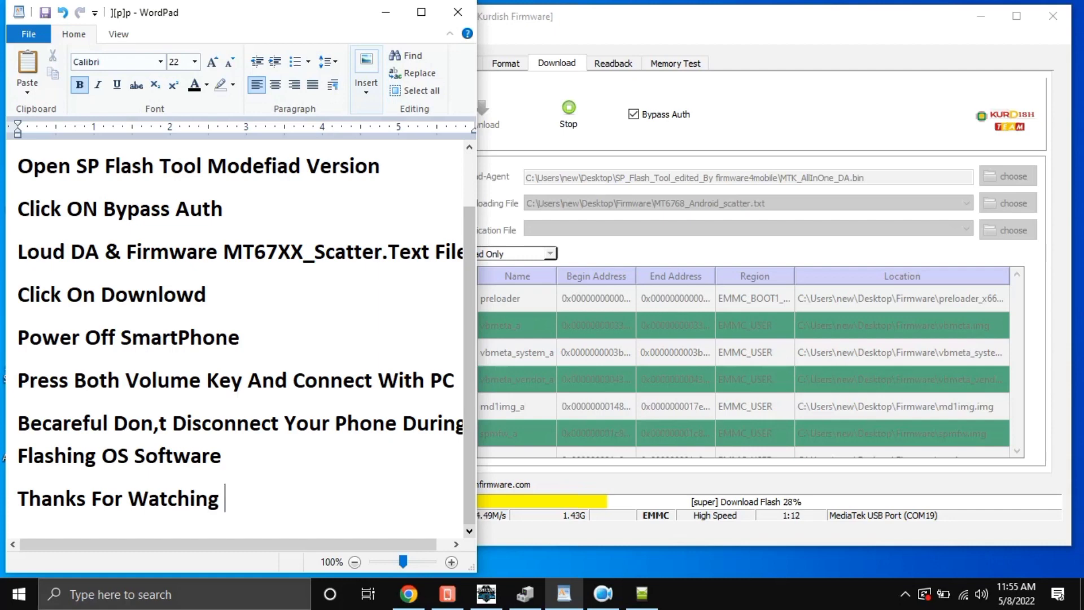
{"action": "type", "text": "& Plz"}
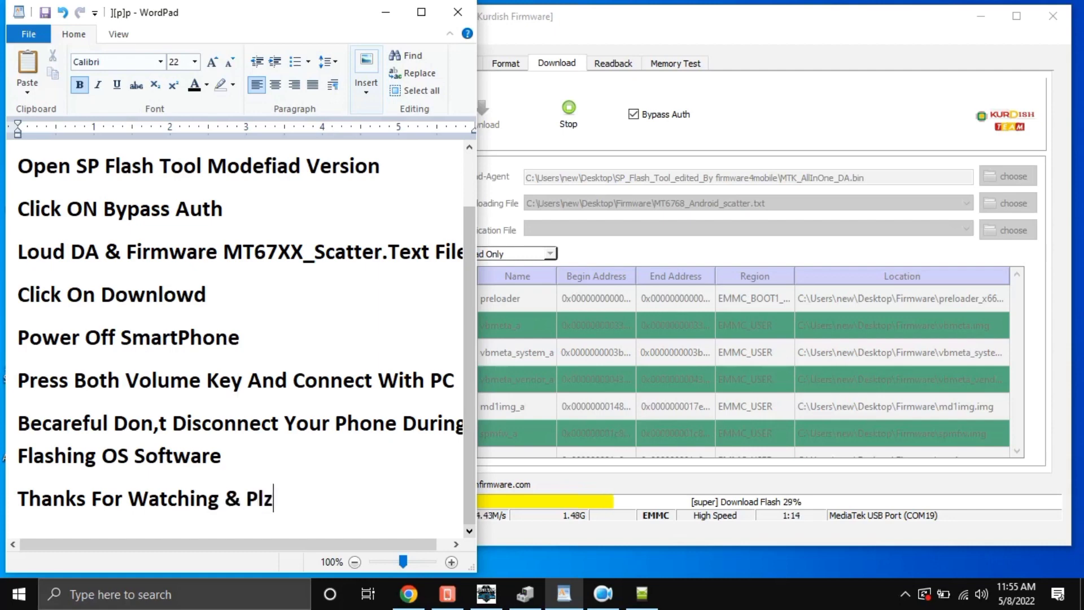
{"action": "type", "text": "z Sub"}
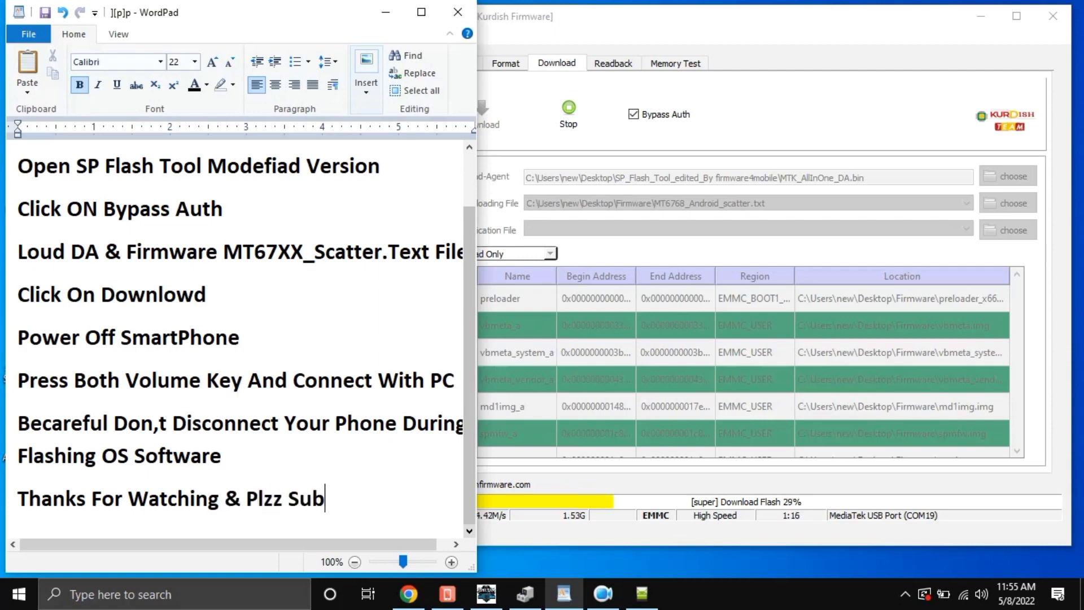
{"action": "type", "text": "scribe "}
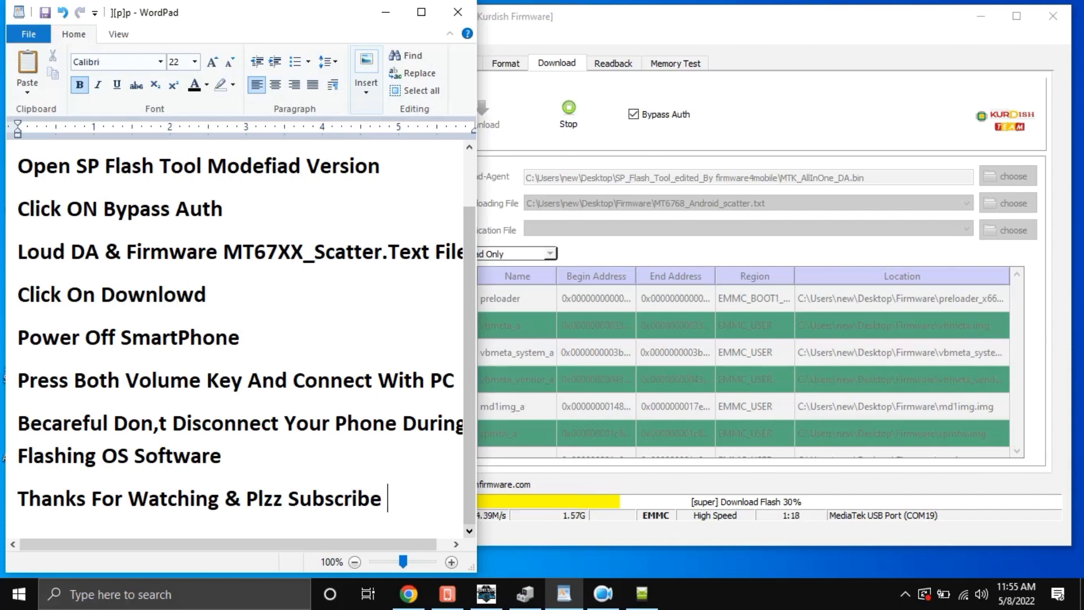
{"action": "type", "text": "My Ch"}
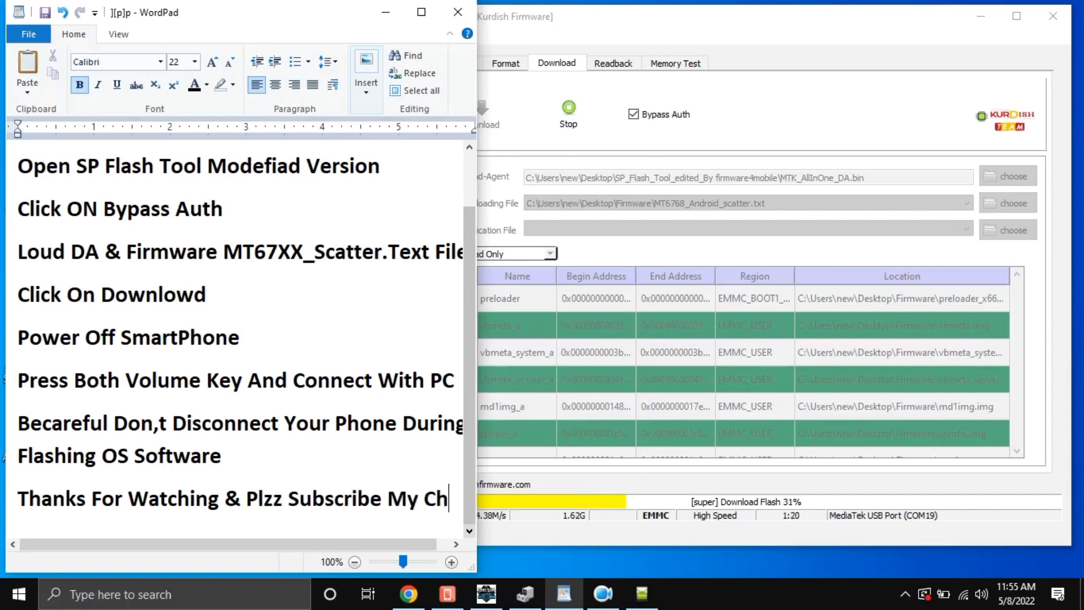
{"action": "type", "text": "annak"}
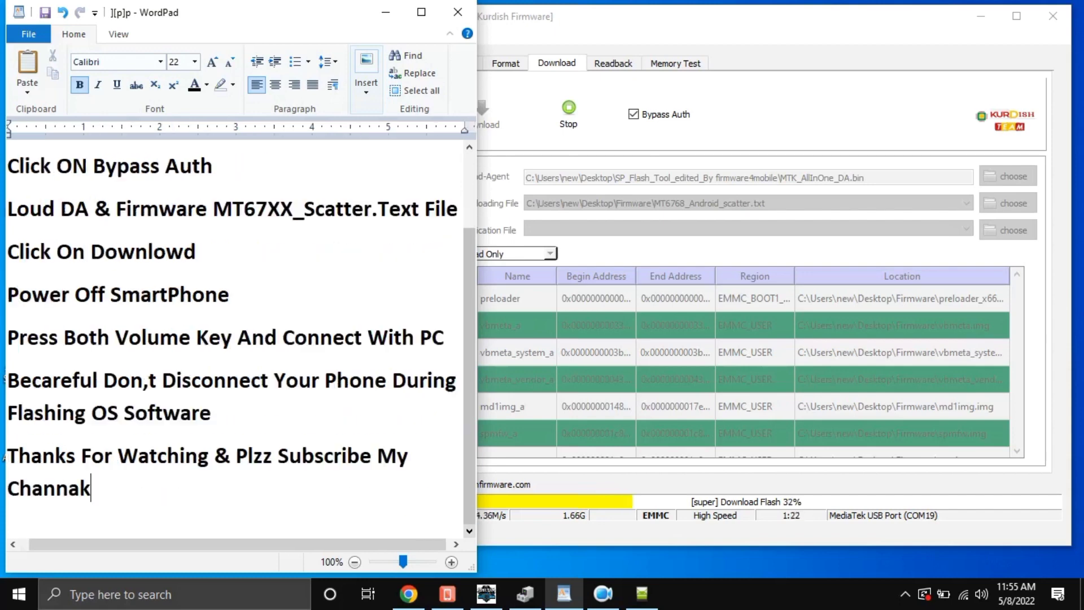
{"action": "key", "text": "BackSpace"}
{"action": "type", "text": "l"}
{"action": "left_click", "coordinate": [390, 16]}
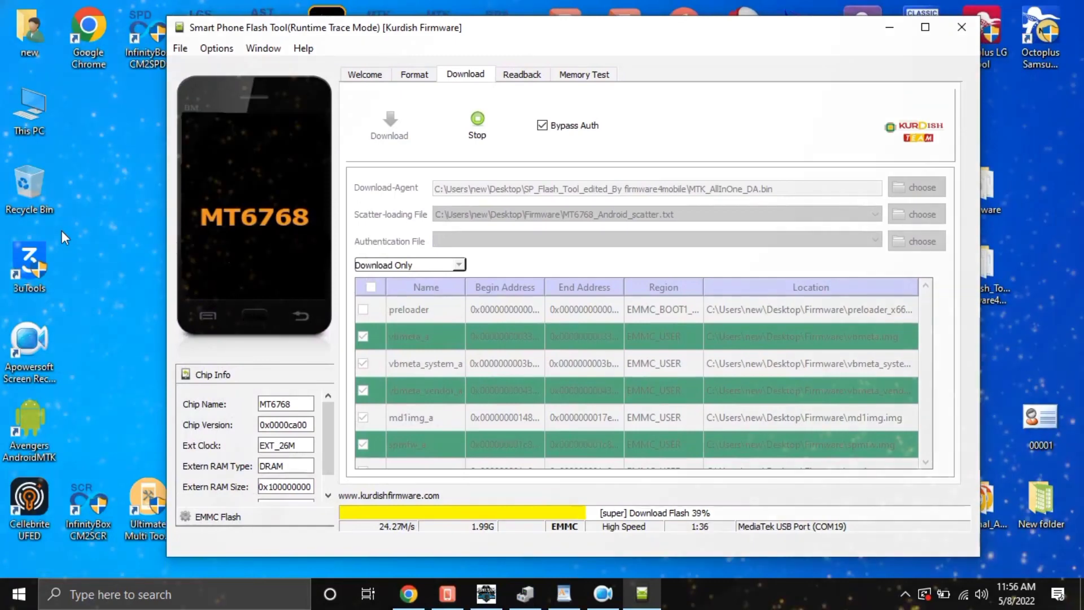
Let the firmware download finish, dismiss the Download Ok dialog and close the flash tool
{"action": "left_click_drag", "start_coordinate": [537, 41], "coordinate": [526, 38]}
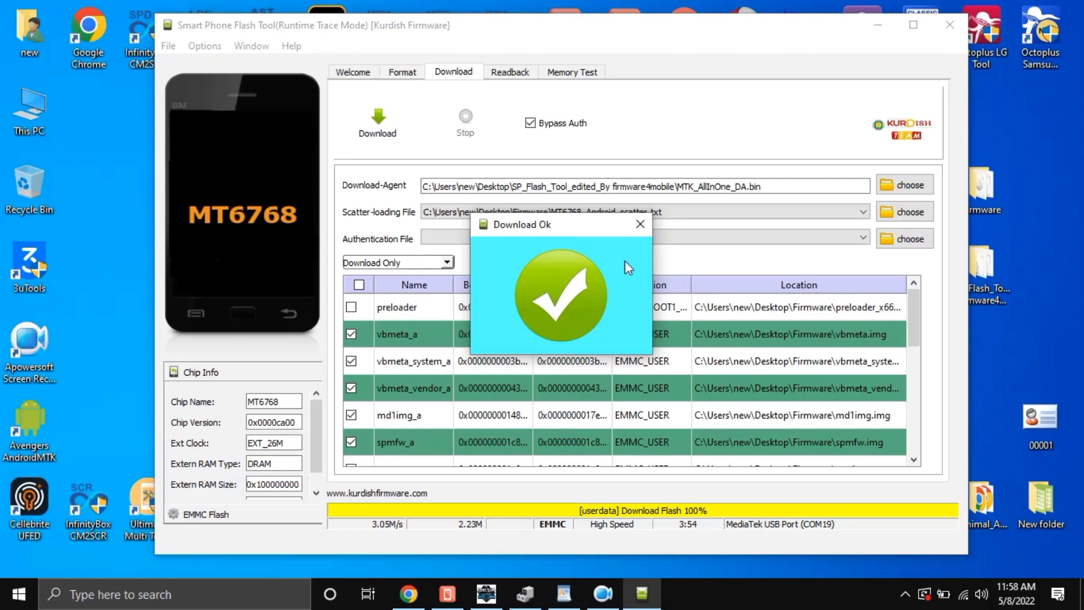
{"action": "left_click", "coordinate": [637, 229]}
{"action": "left_click", "coordinate": [938, 30]}
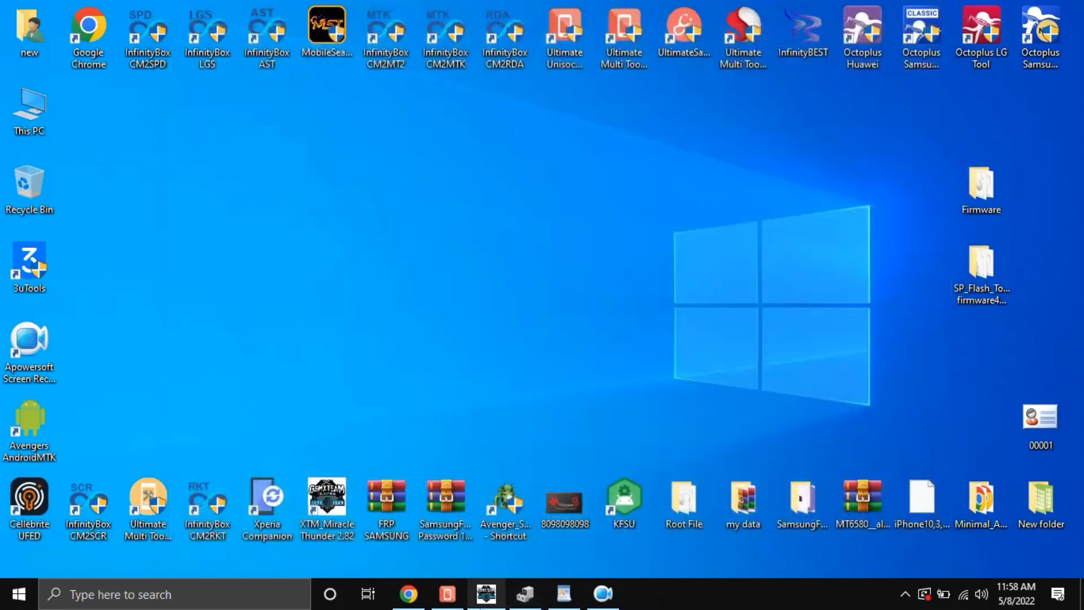